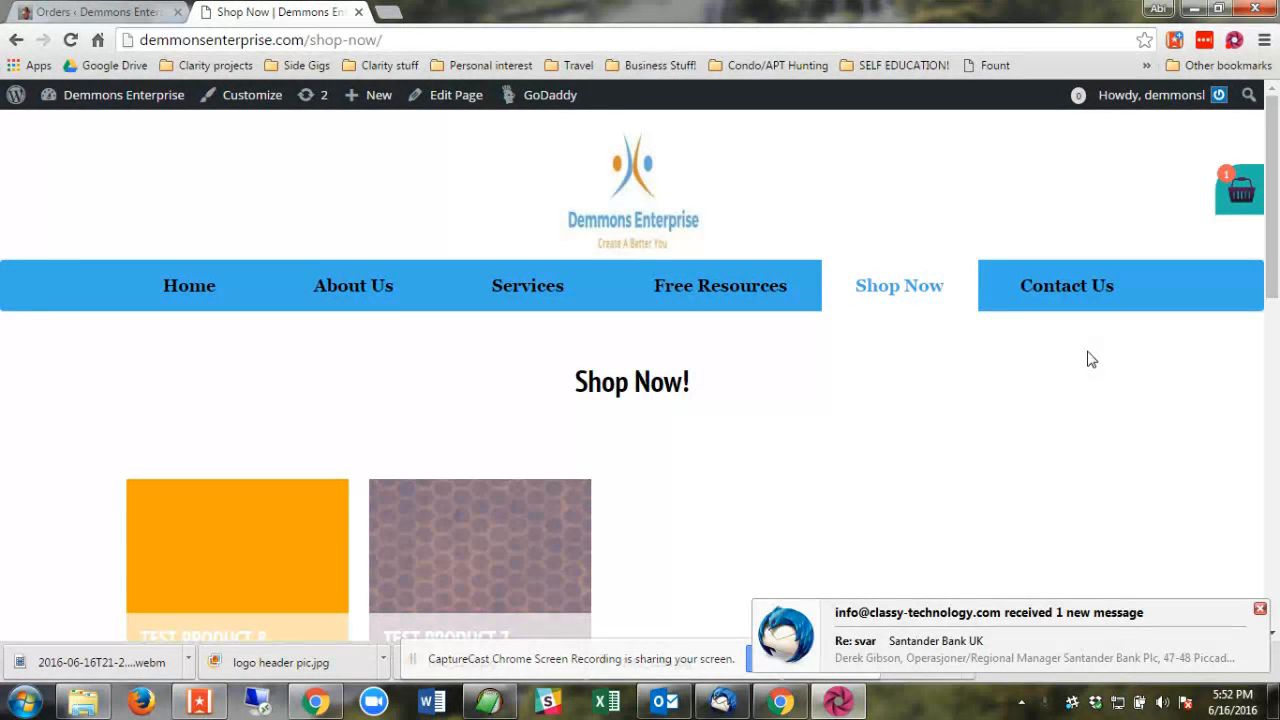
- Dismiss the mail notification and screen-sharing bar, and look through the test products on the Shop Now page
left_click(1260, 609)
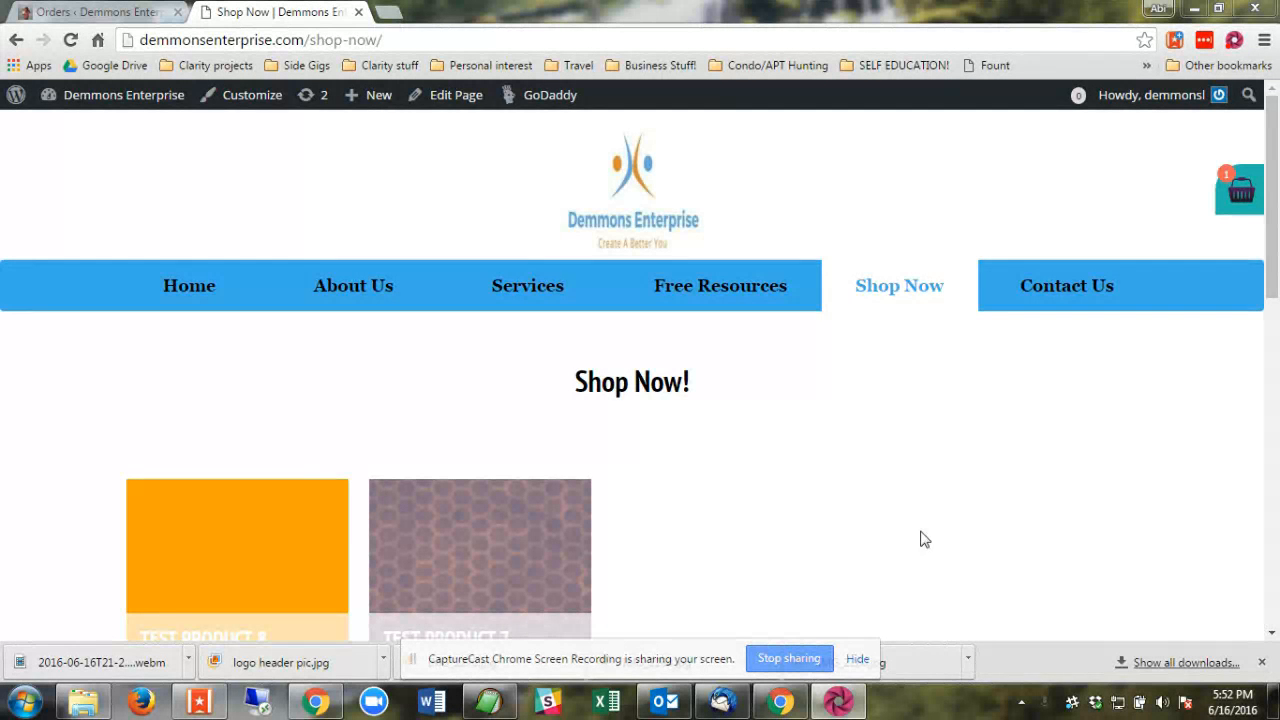
left_click(862, 658)
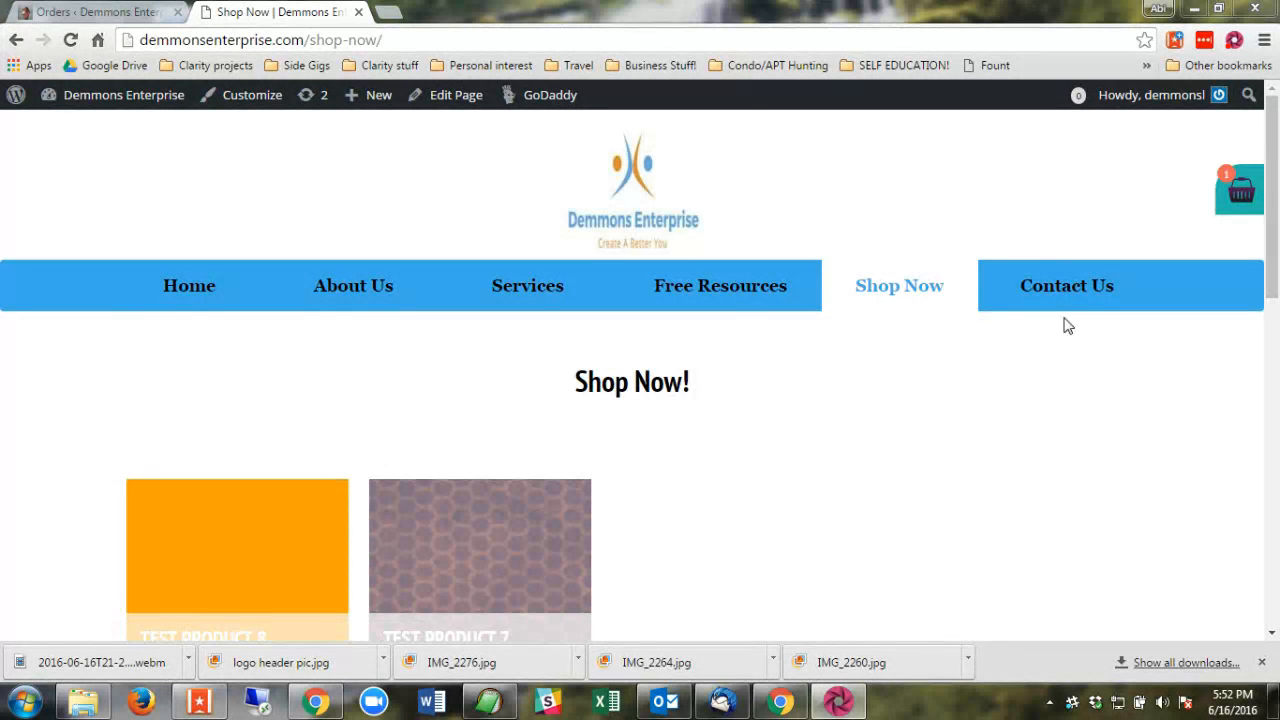
scroll(646, 351, "down", 6)
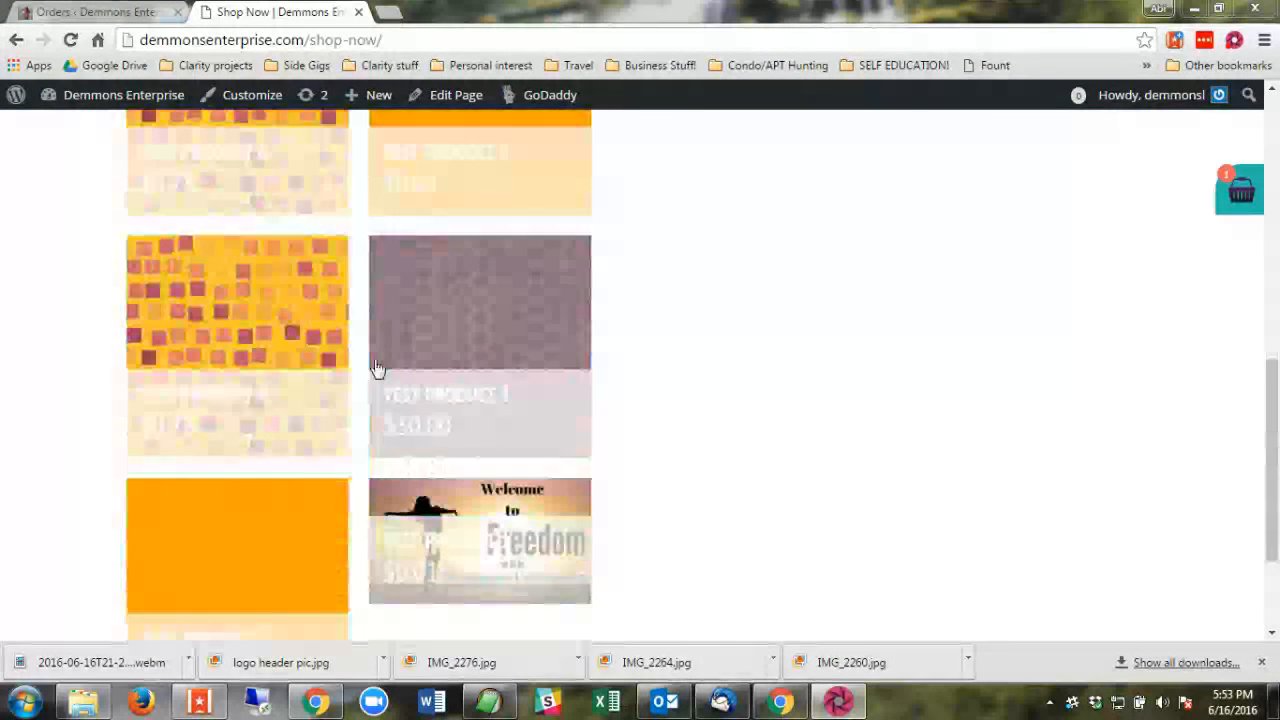
scroll(281, 378, "down", 1)
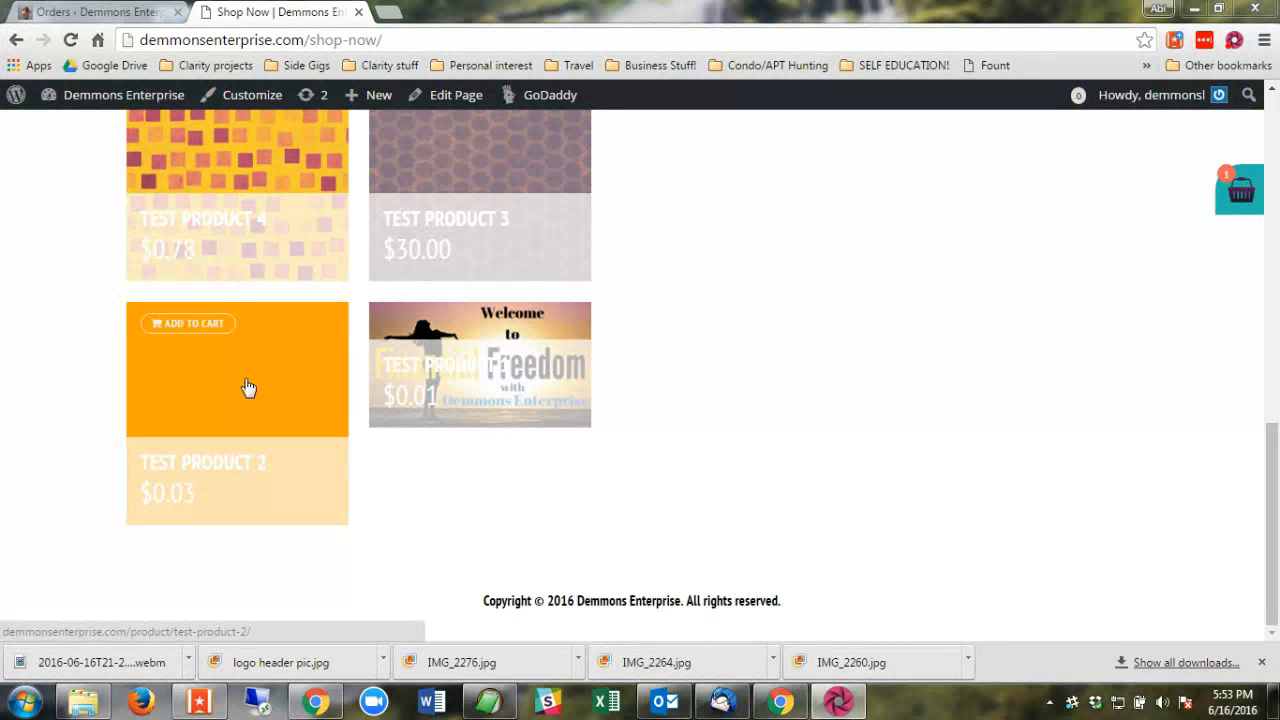
scroll(440, 360, "up", 1)
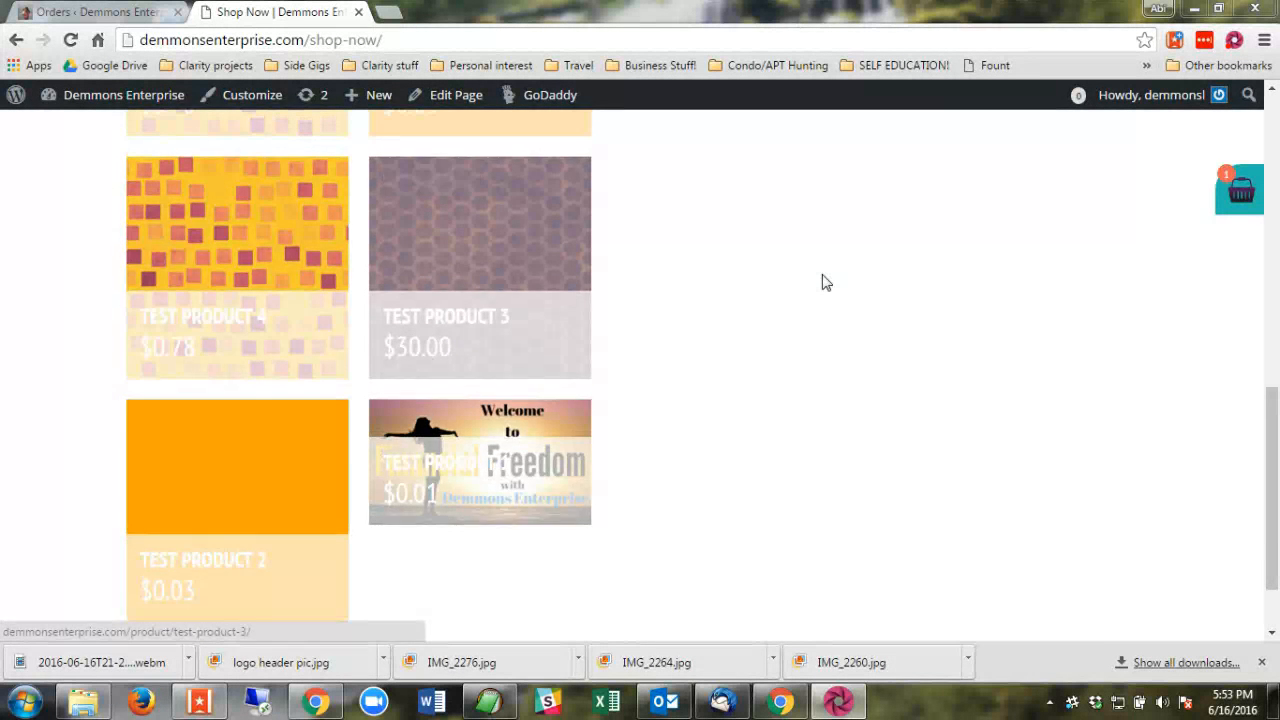
scroll(826, 282, "up", 2)
scroll(600, 296, "up", 1)
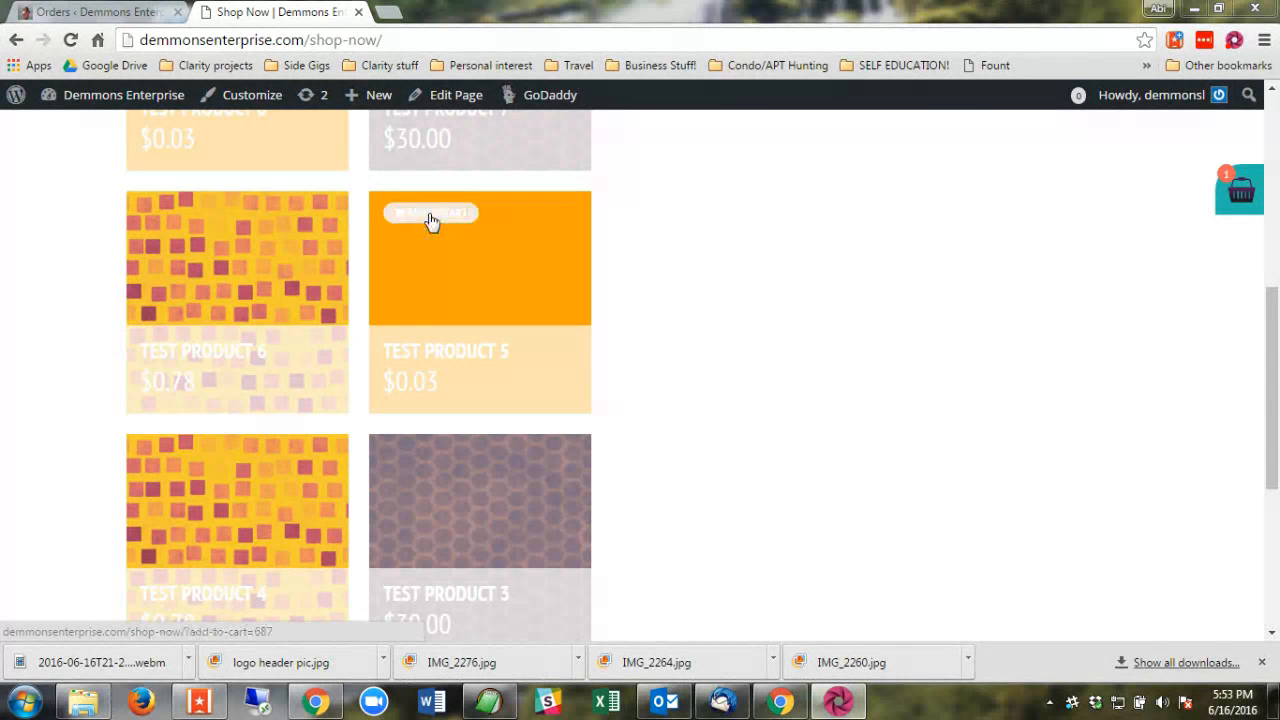
scroll(863, 360, "up", 4)
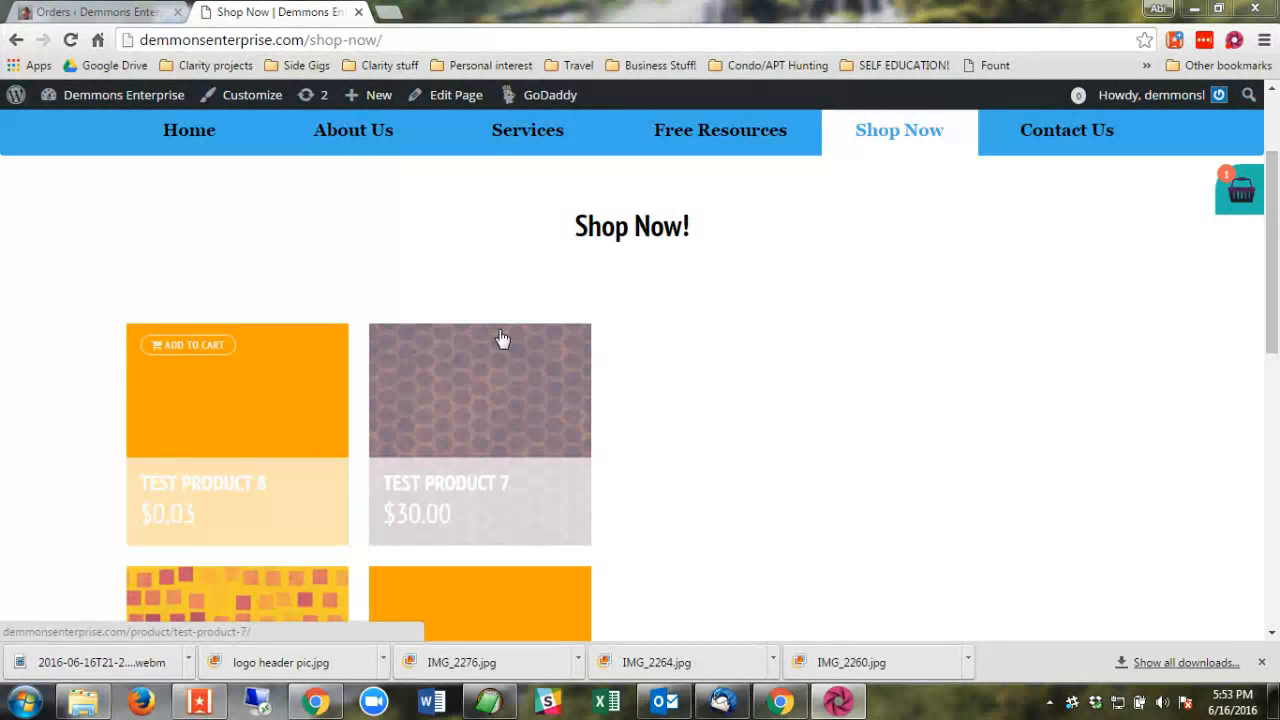
- Mark the guest order in the WooCommerce orders list as complete and review its status, items, totals and notes
left_click(63, 9)
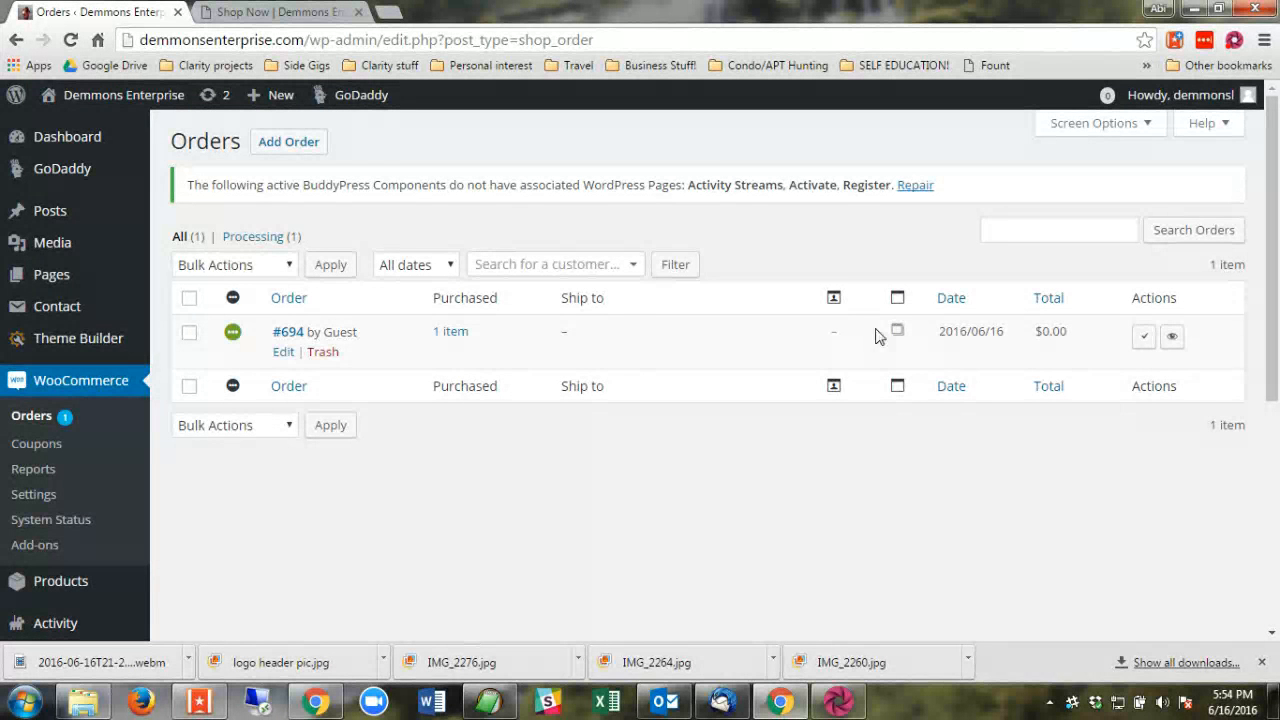
left_click(1144, 338)
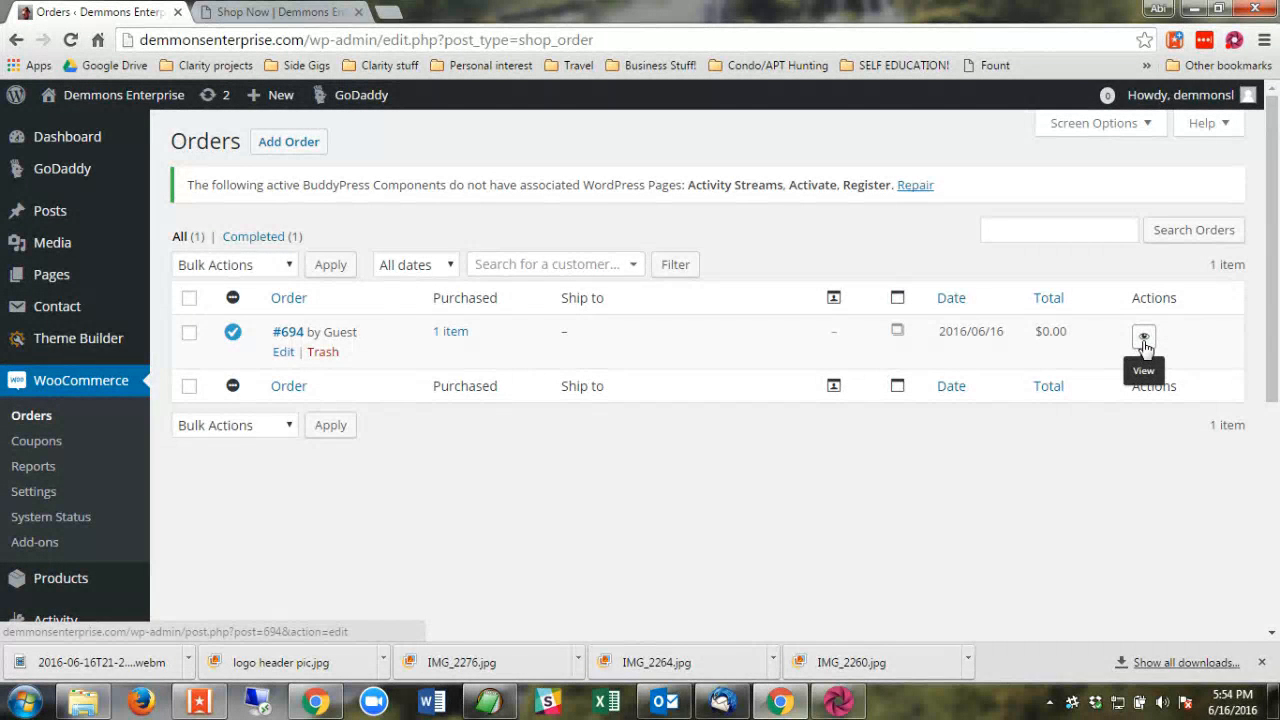
left_click(1144, 340)
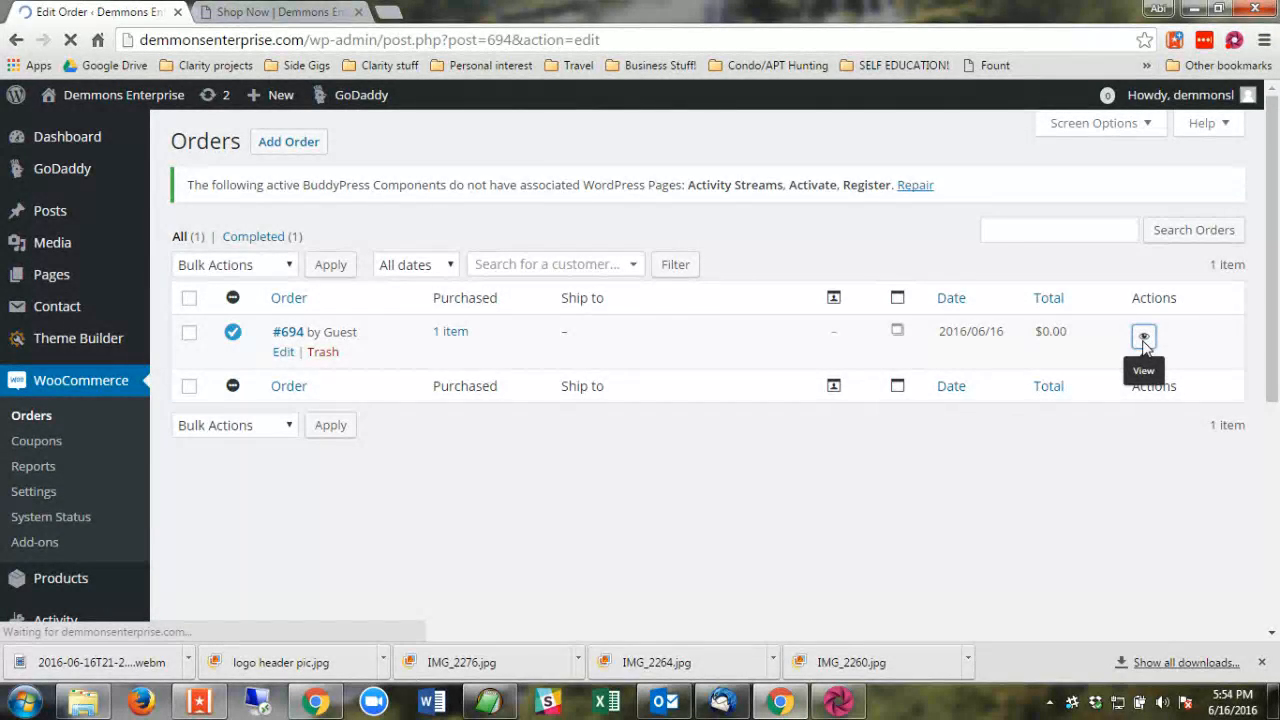
scroll(551, 291, "down", 4)
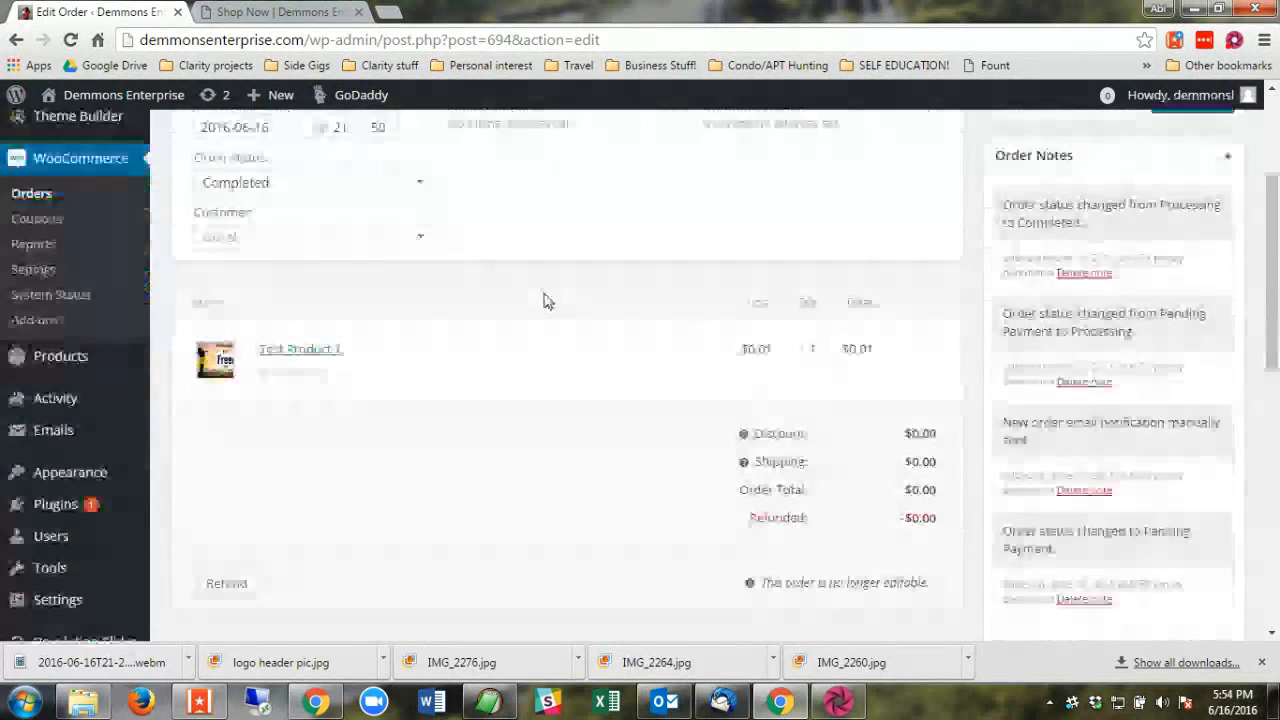
scroll(543, 300, "down", 1)
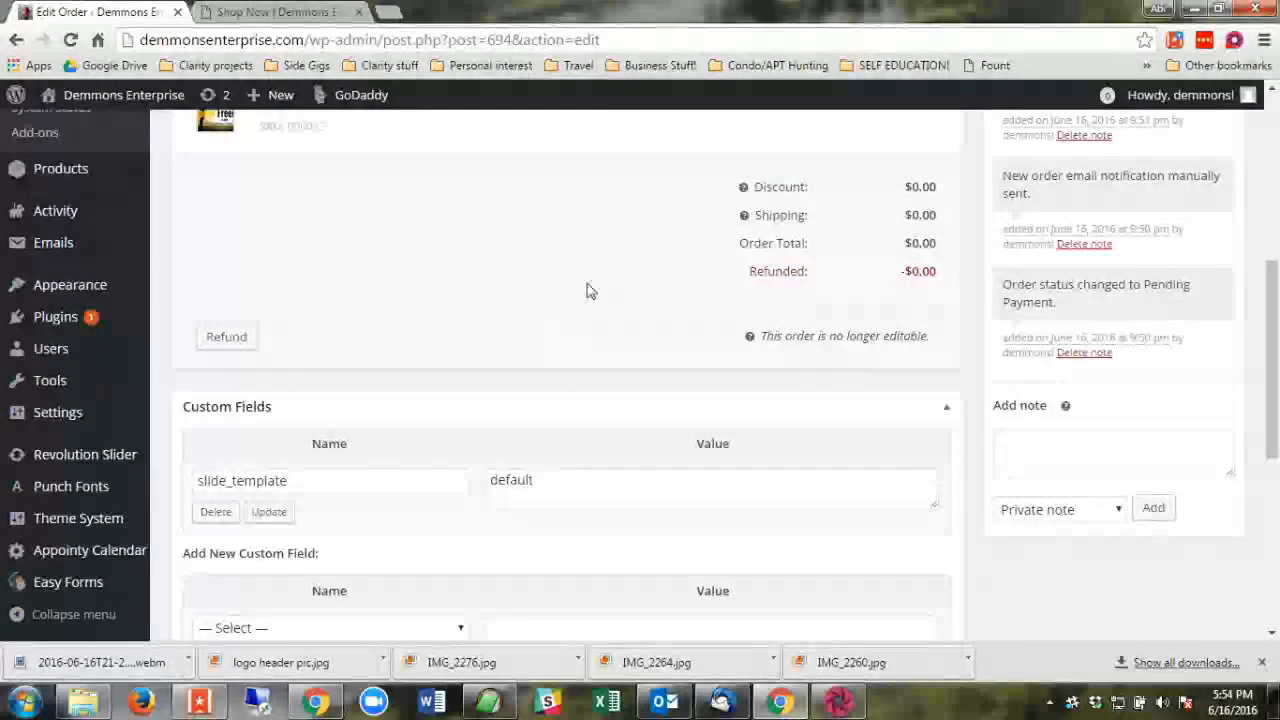
scroll(938, 320, "up", 2)
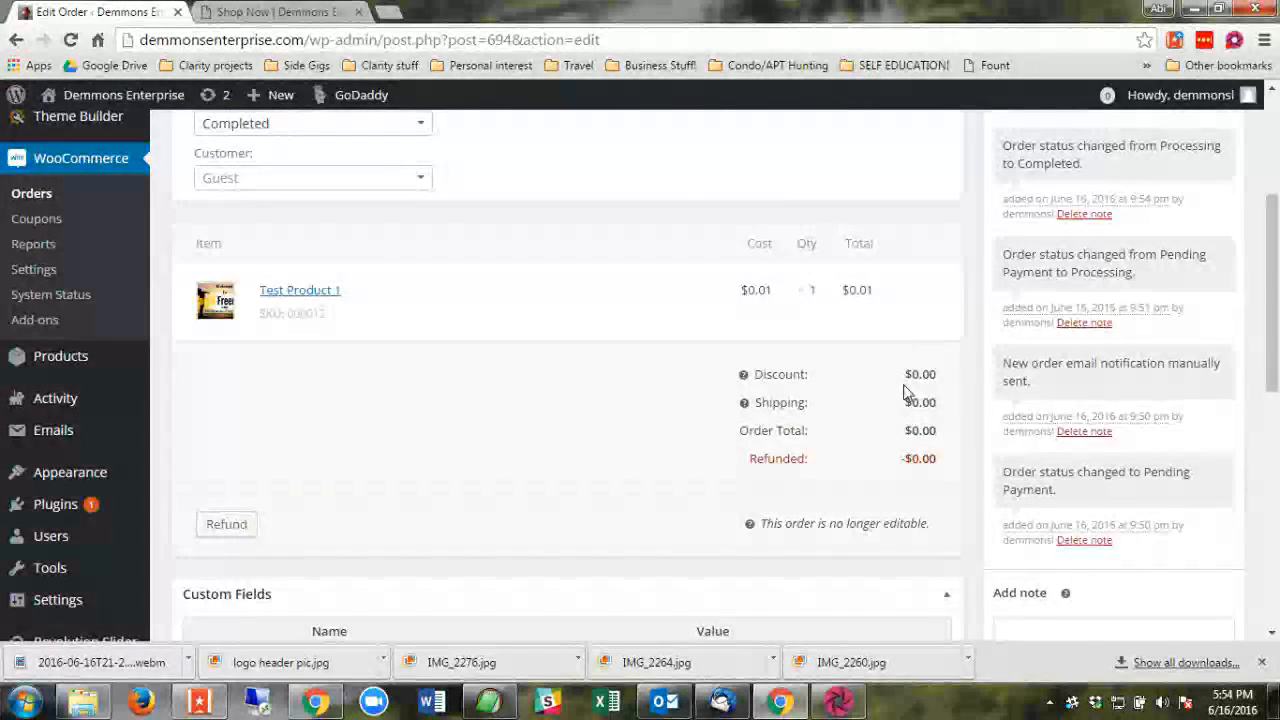
scroll(870, 398, "up", 2)
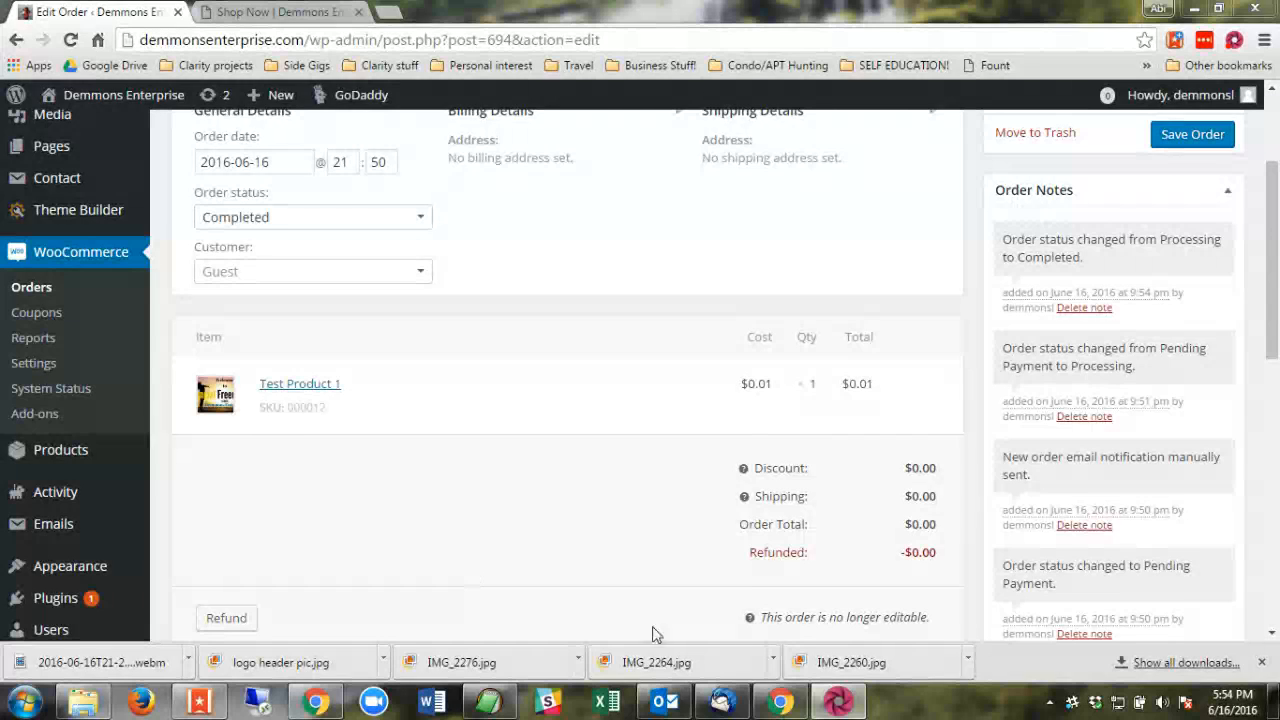
scroll(400, 295, "up", 3)
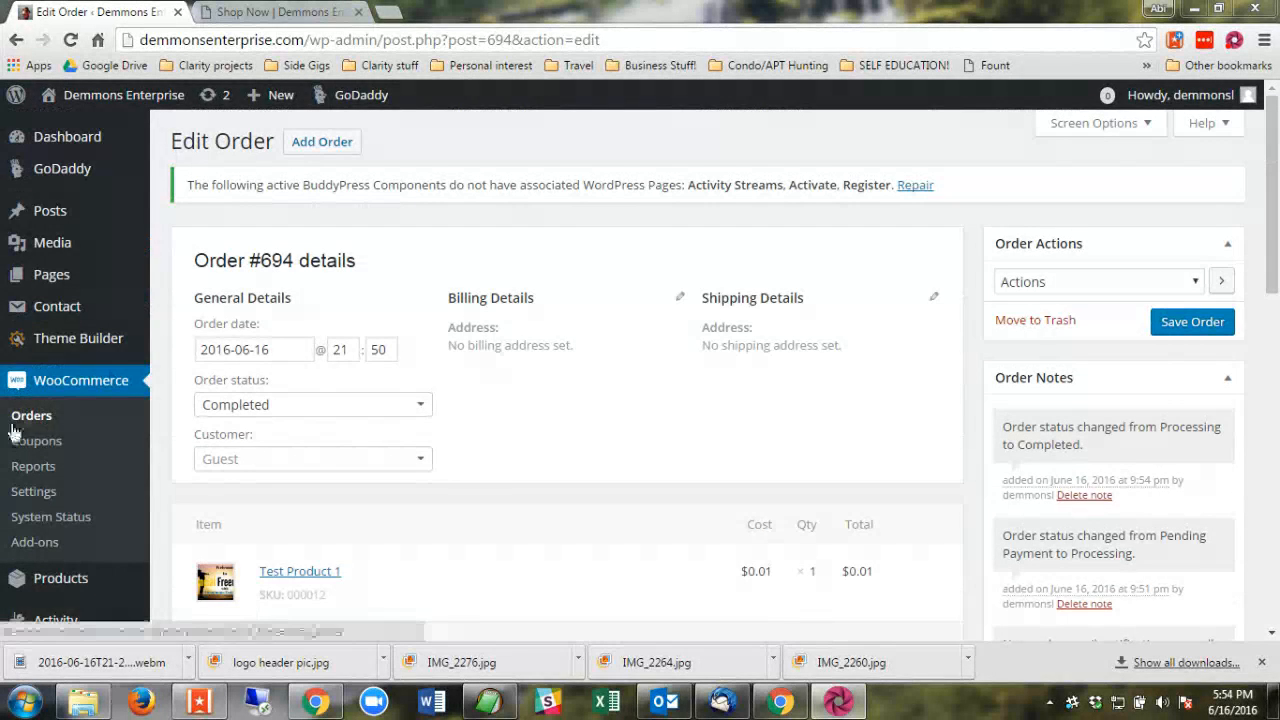
- Return to the WooCommerce orders list and open the Coupons page
left_click(47, 397)
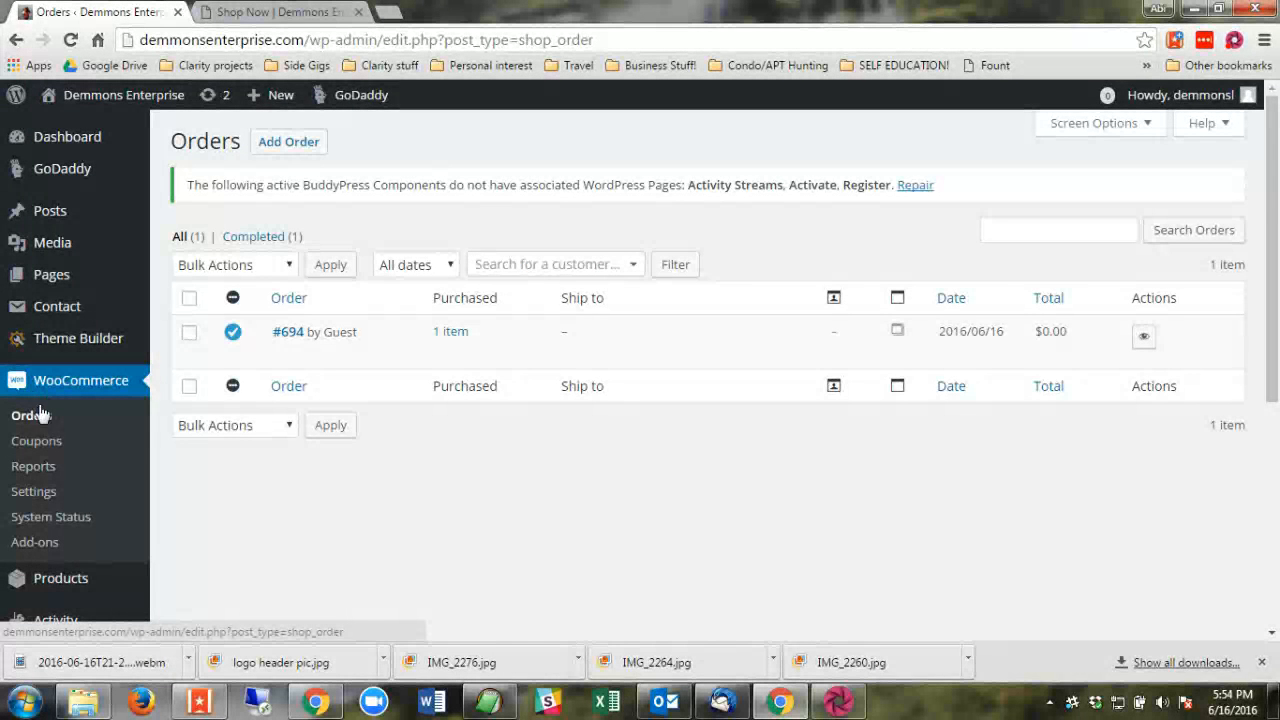
left_click(38, 445)
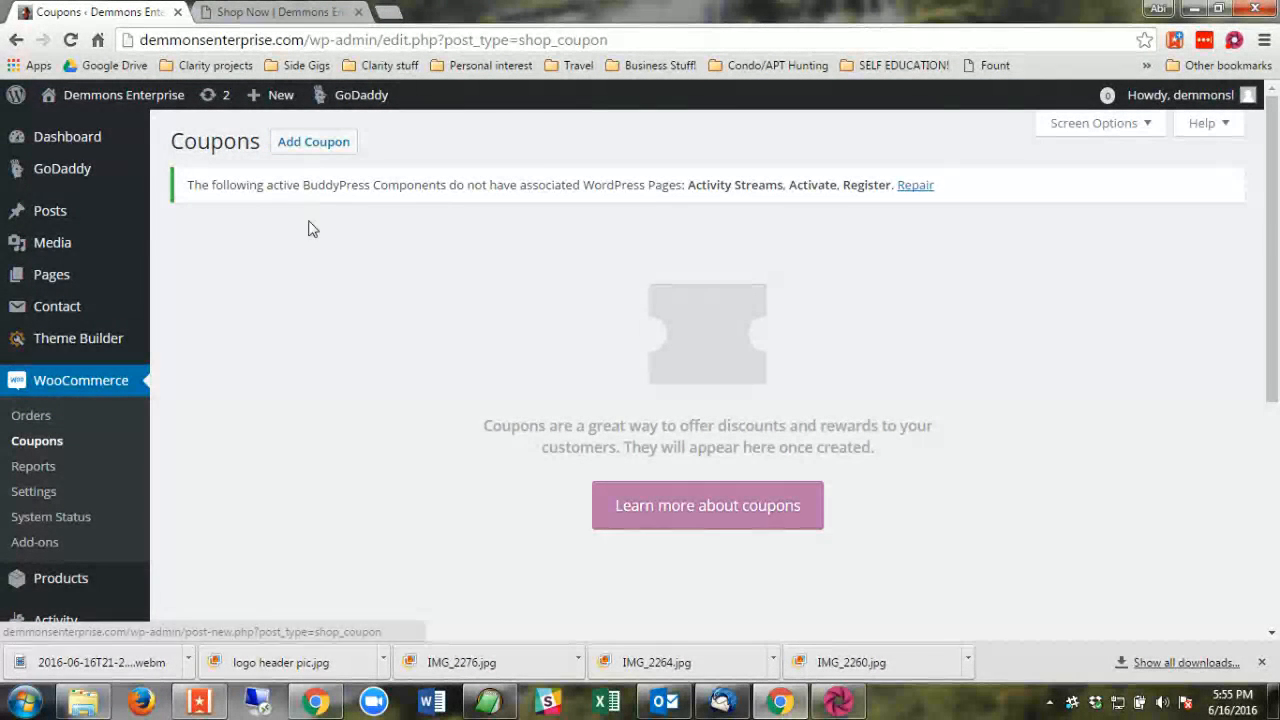
- Add Test Product 8 to the cart from the Shop Now page and find the coupon code field in the cart
left_click(290, 11)
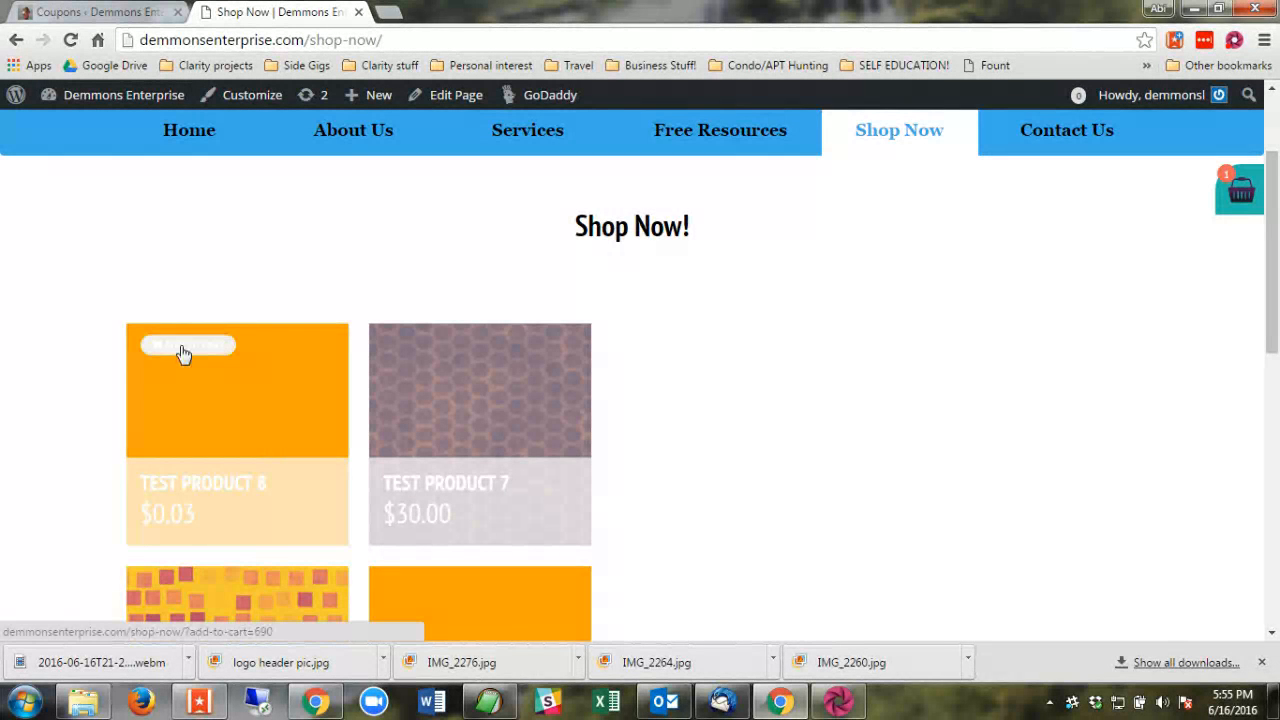
left_click(182, 347)
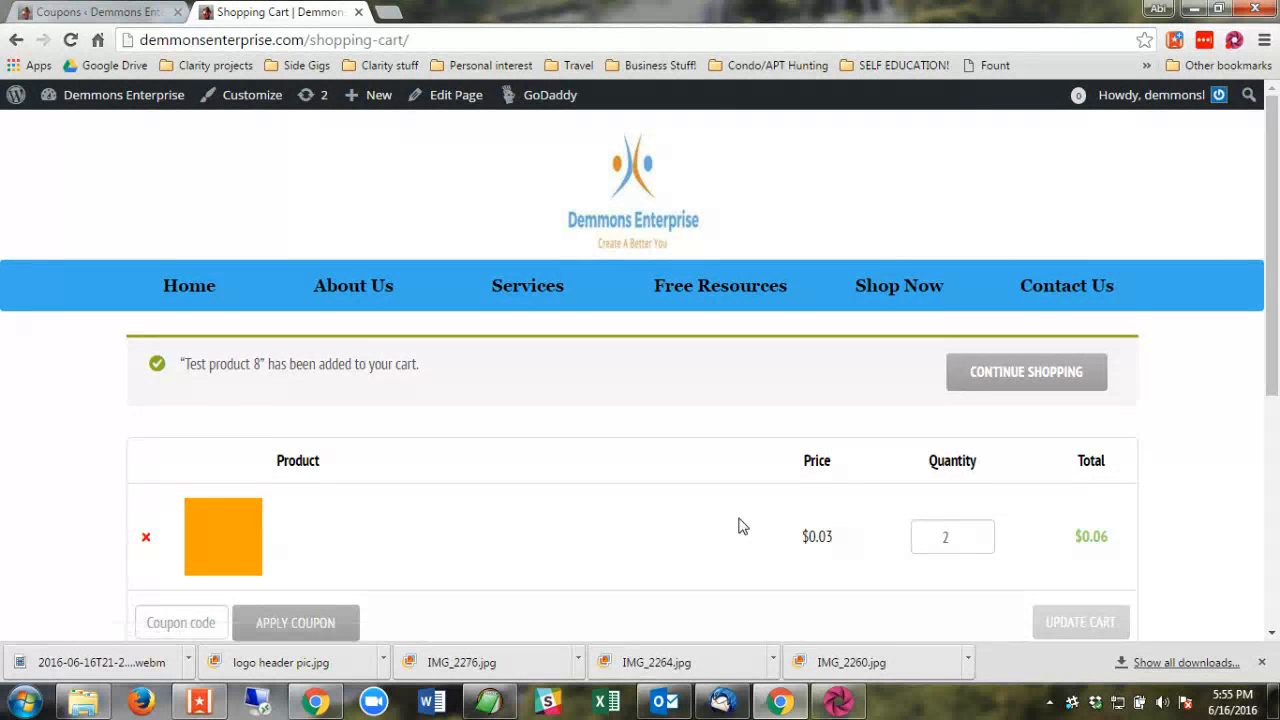
scroll(743, 529, "down", 2)
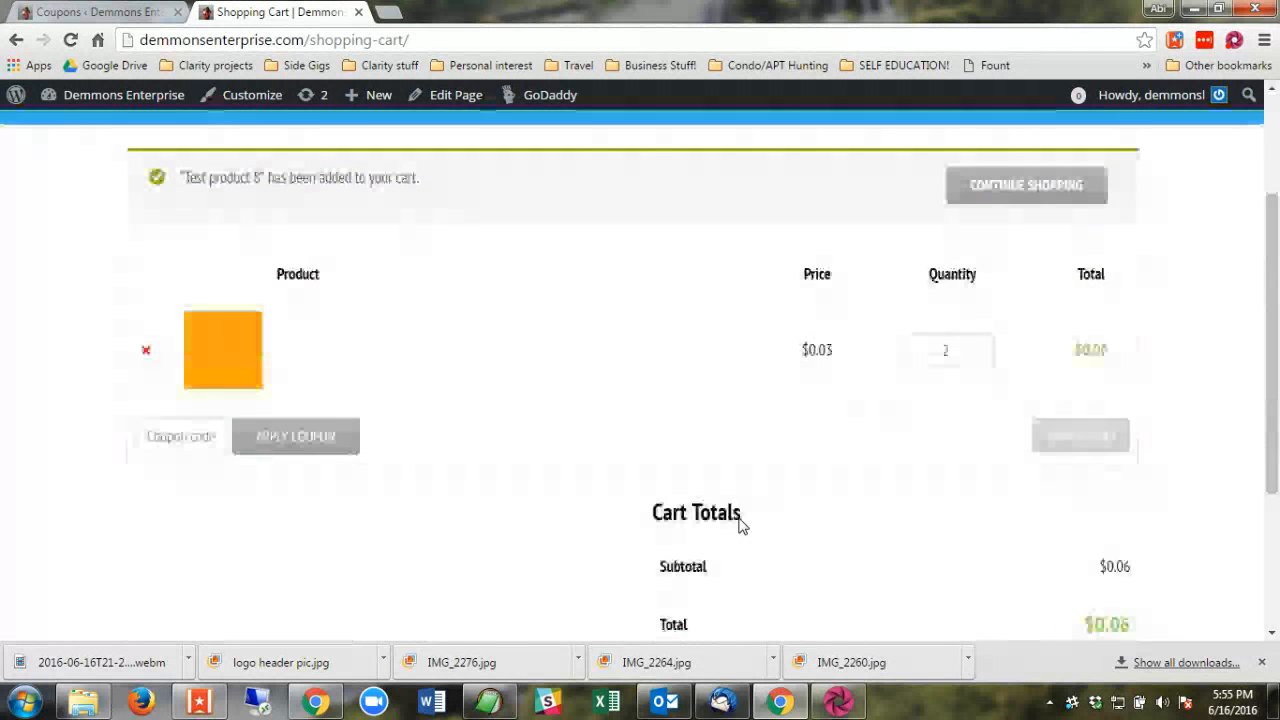
left_click(184, 437)
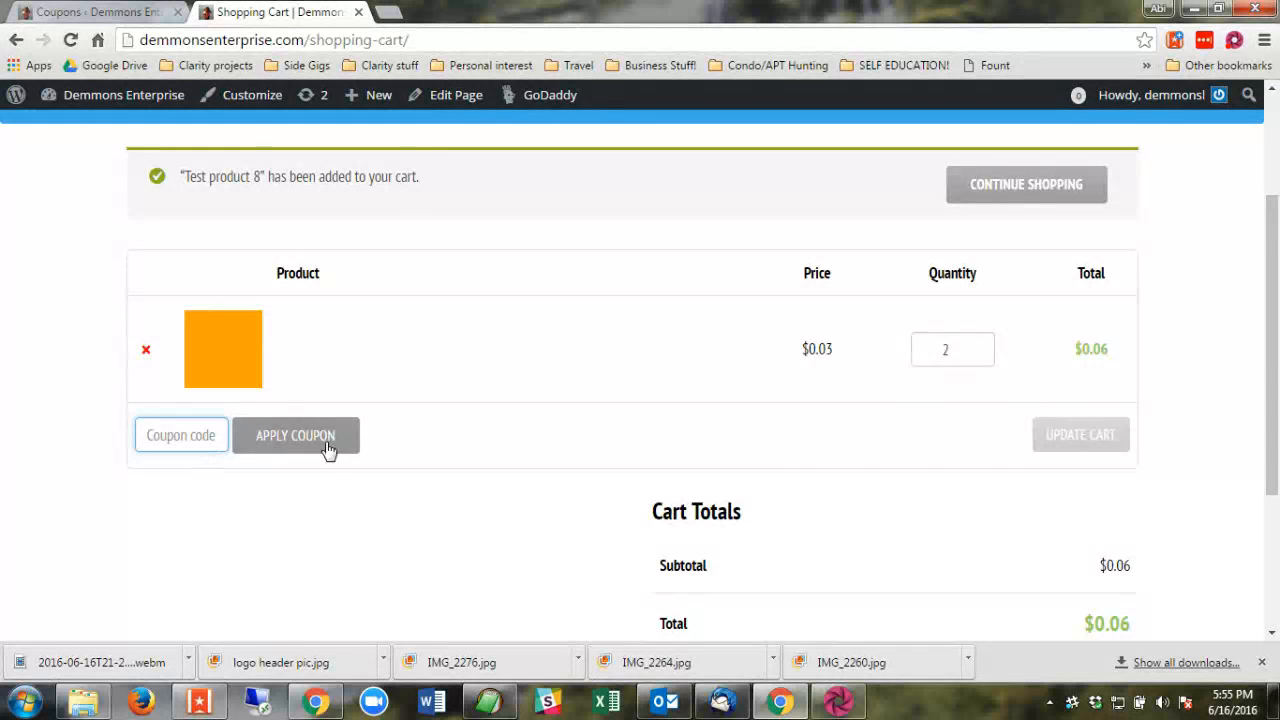
scroll(1133, 431, "down", 1)
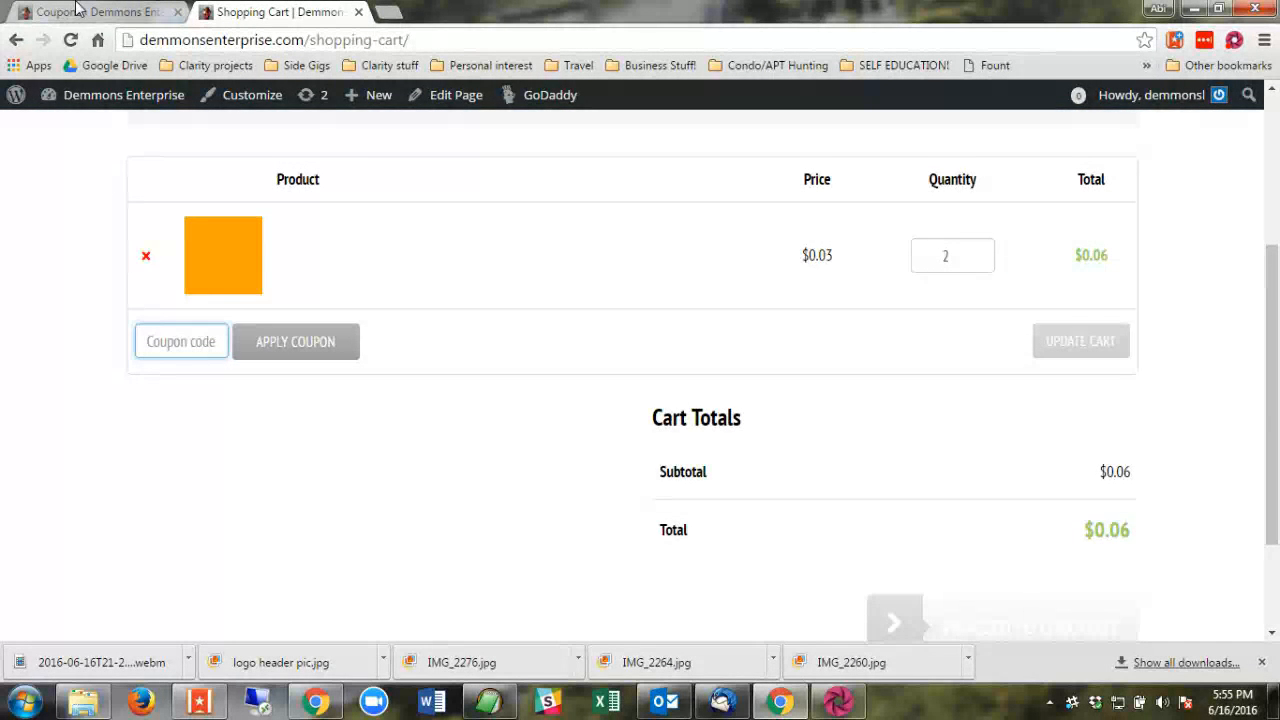
- Open the WooCommerce reports in the site admin and examine the orders report by date for the last 7 days
left_click(45, 11)
left_click(28, 467)
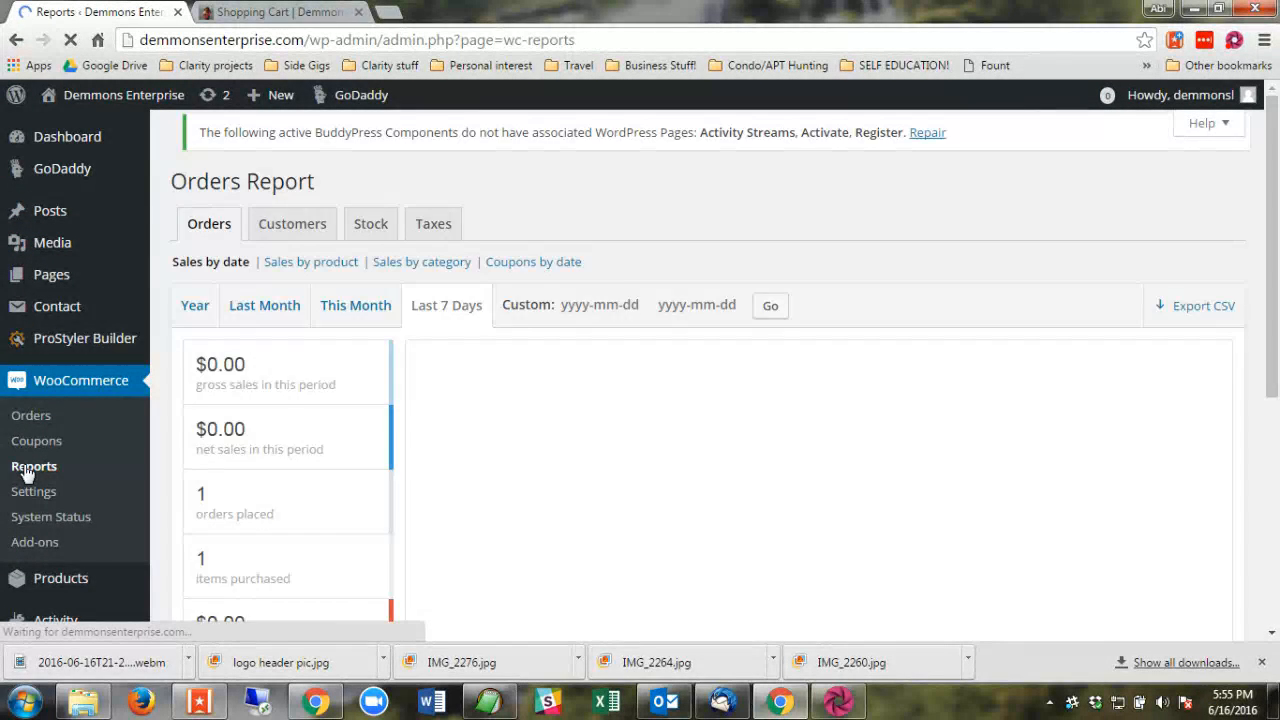
scroll(322, 425, "down", 1)
scroll(322, 425, "down", 1)
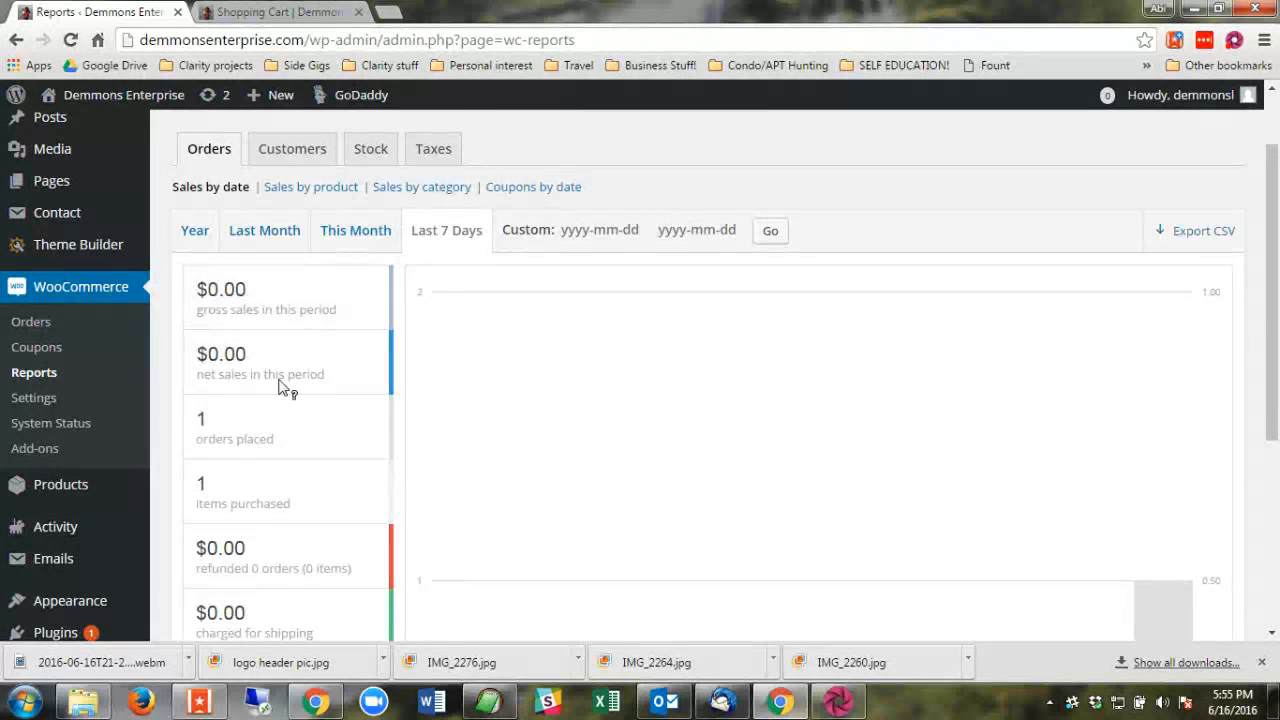
scroll(338, 526, "down", 4)
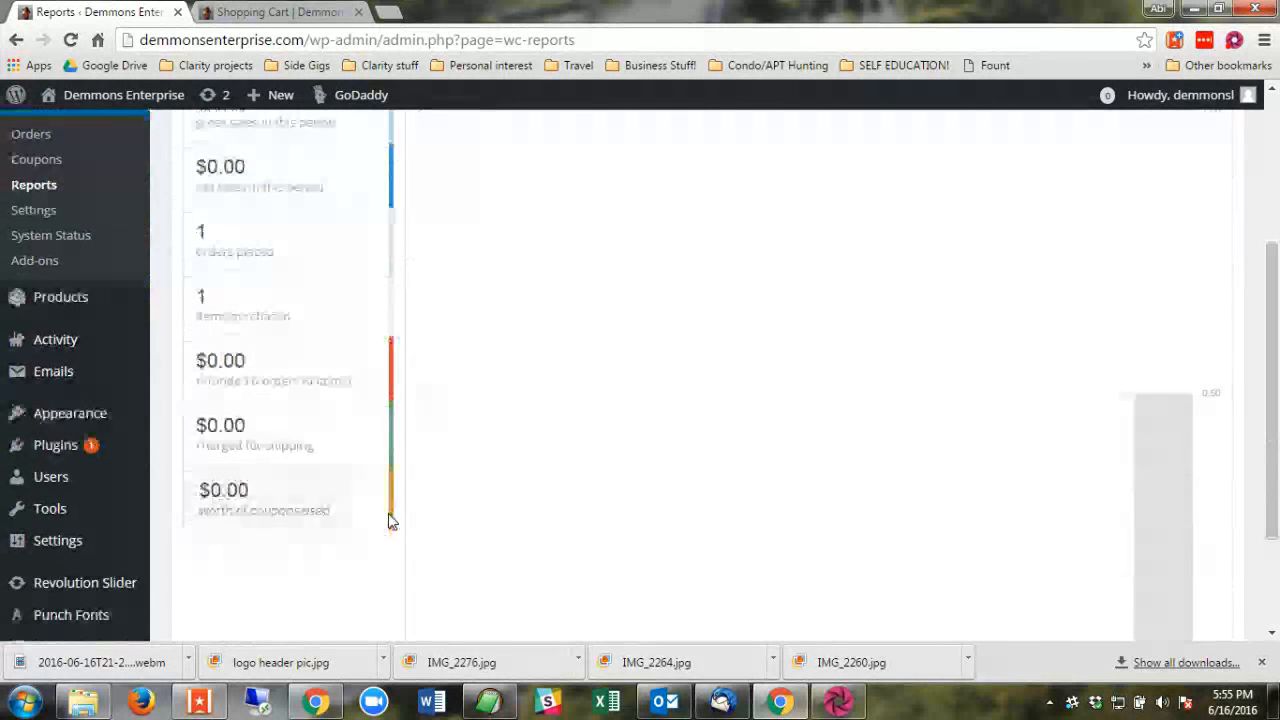
scroll(374, 511, "up", 5)
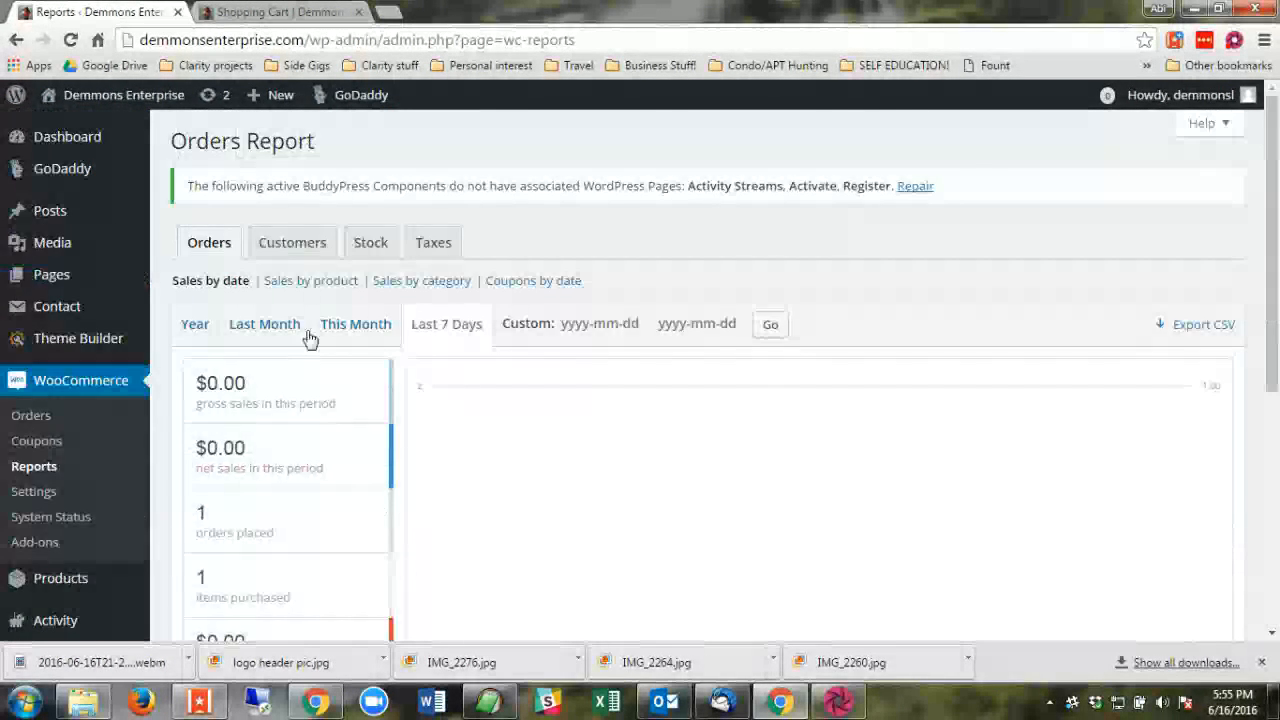
- View the Customers, Stock and Taxes reports one after another
left_click(295, 252)
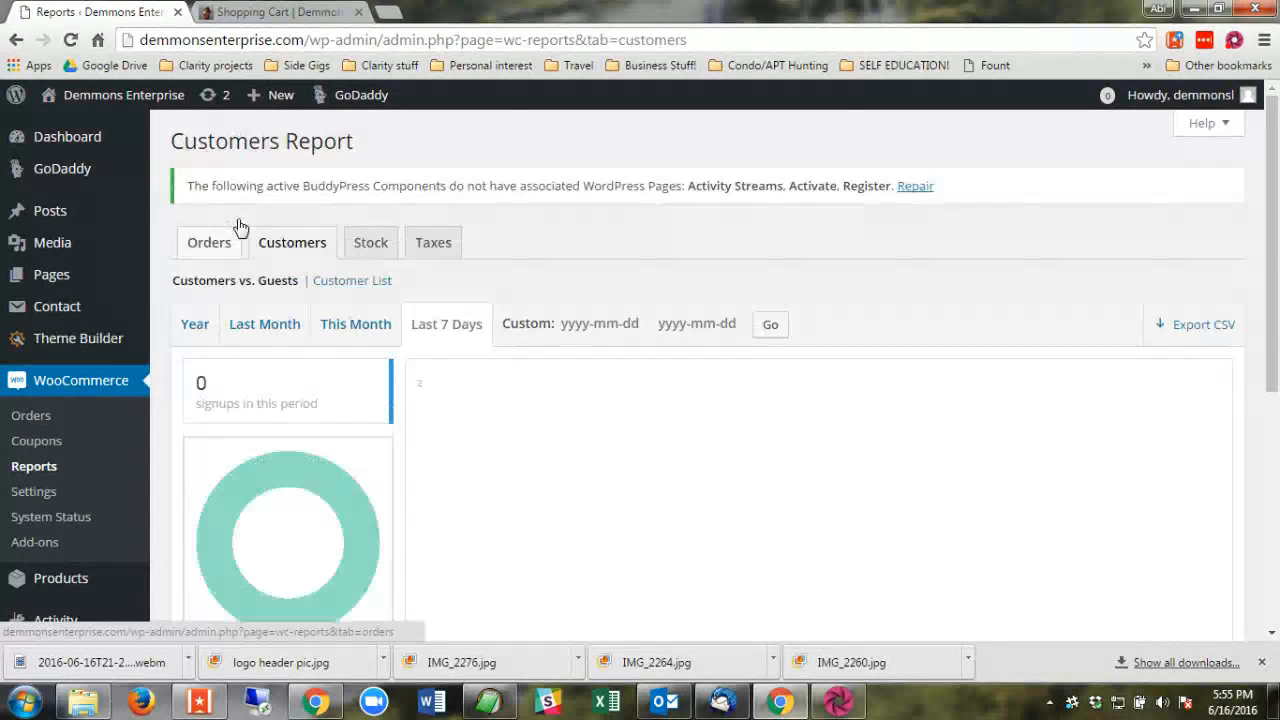
scroll(530, 325, "down", 2)
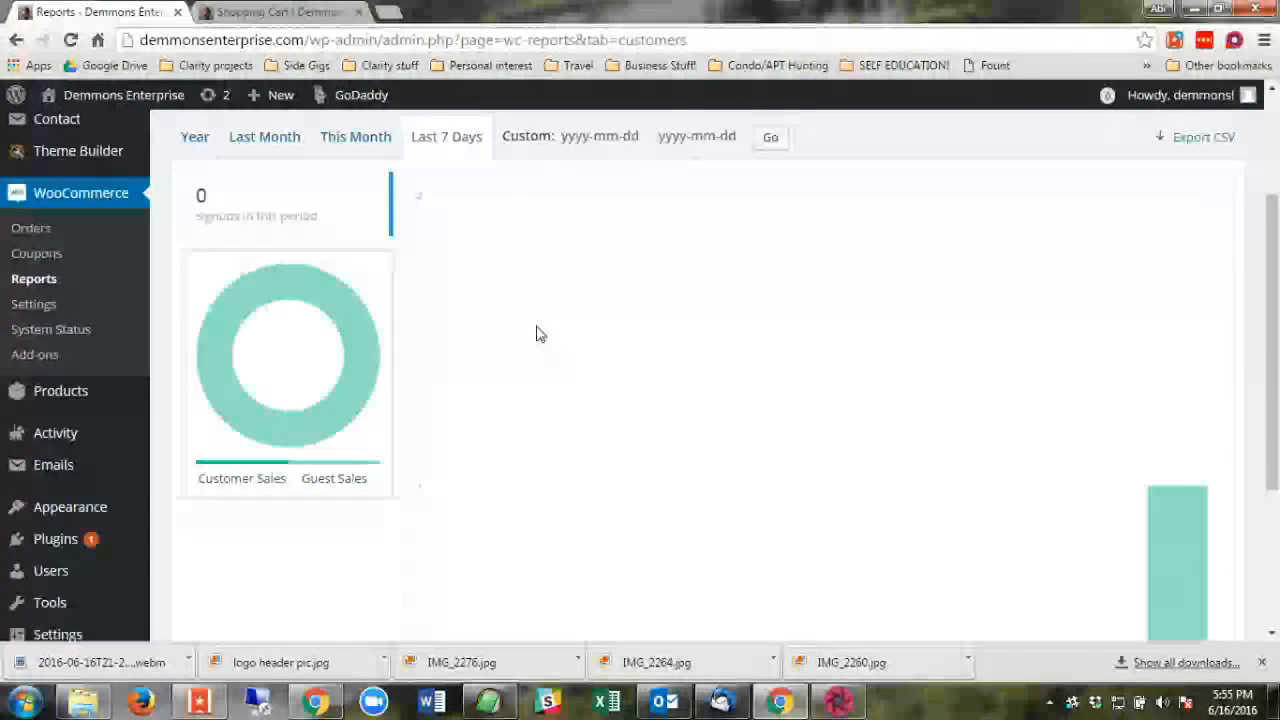
scroll(529, 323, "up", 2)
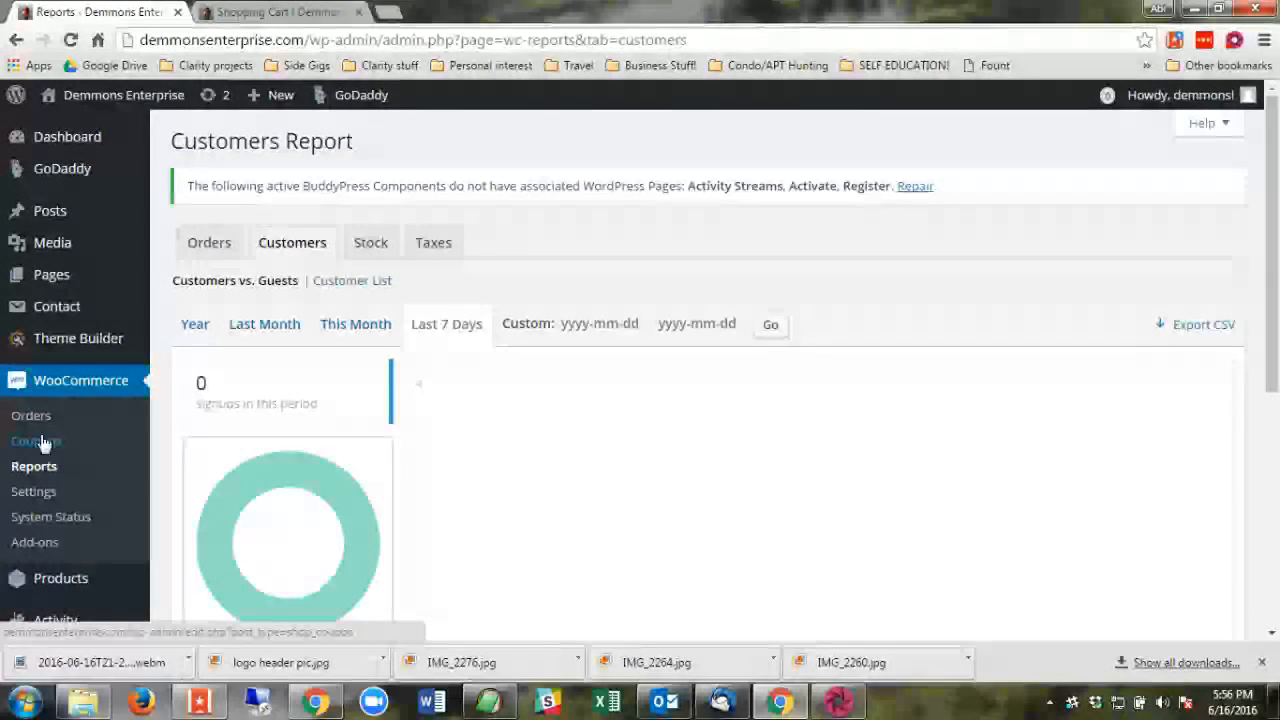
left_click(369, 249)
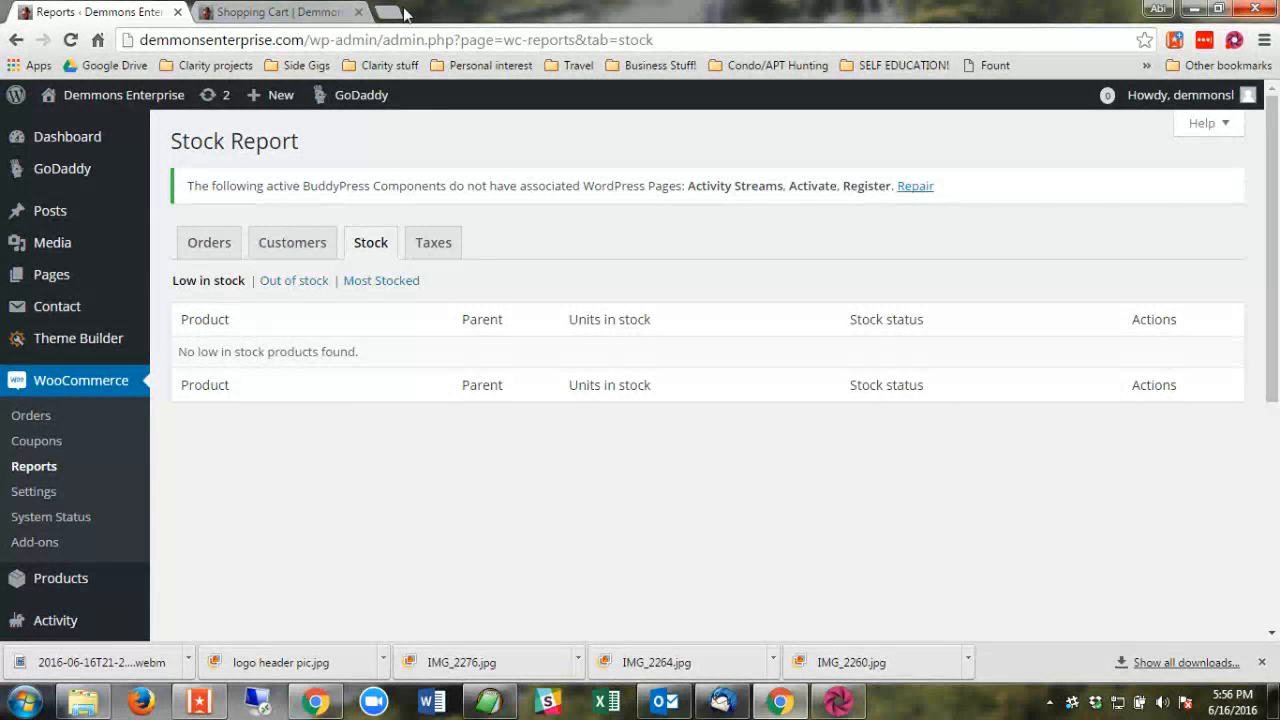
left_click(434, 250)
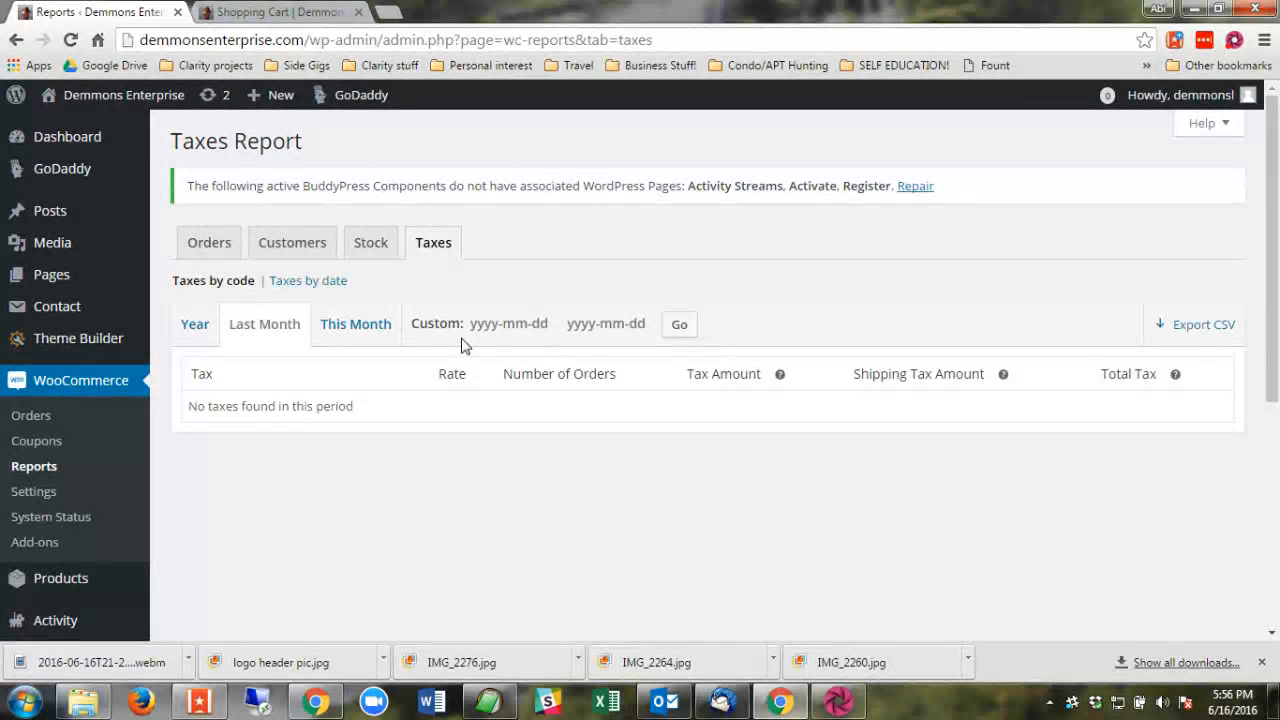
- Open the WooCommerce settings and review the general, currency and floating minicart options
left_click(30, 500)
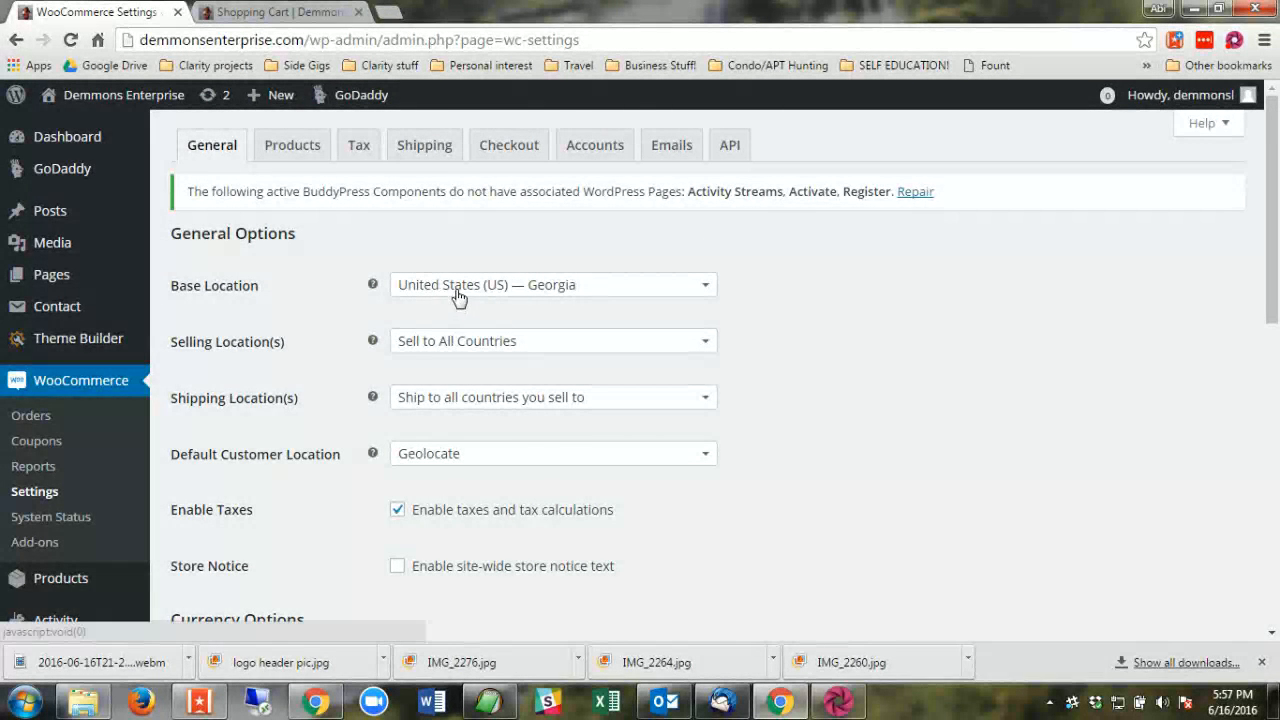
scroll(506, 300, "down", 1)
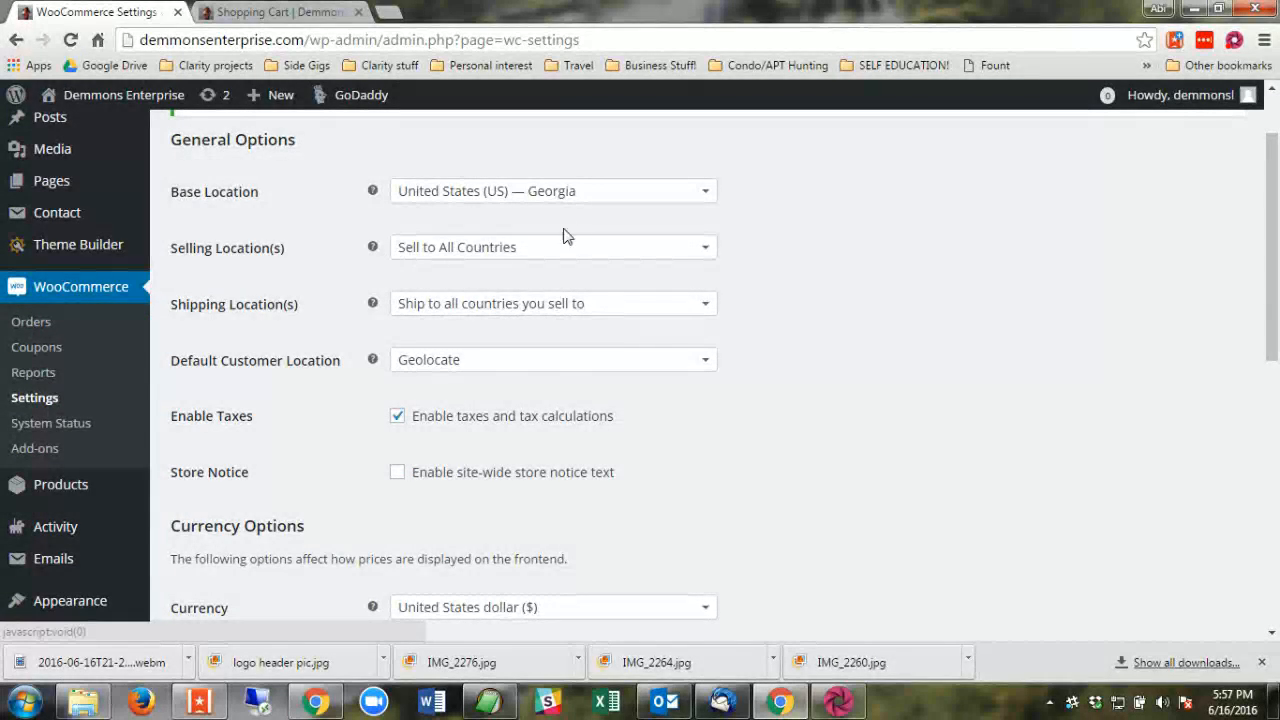
scroll(551, 357, "down", 2)
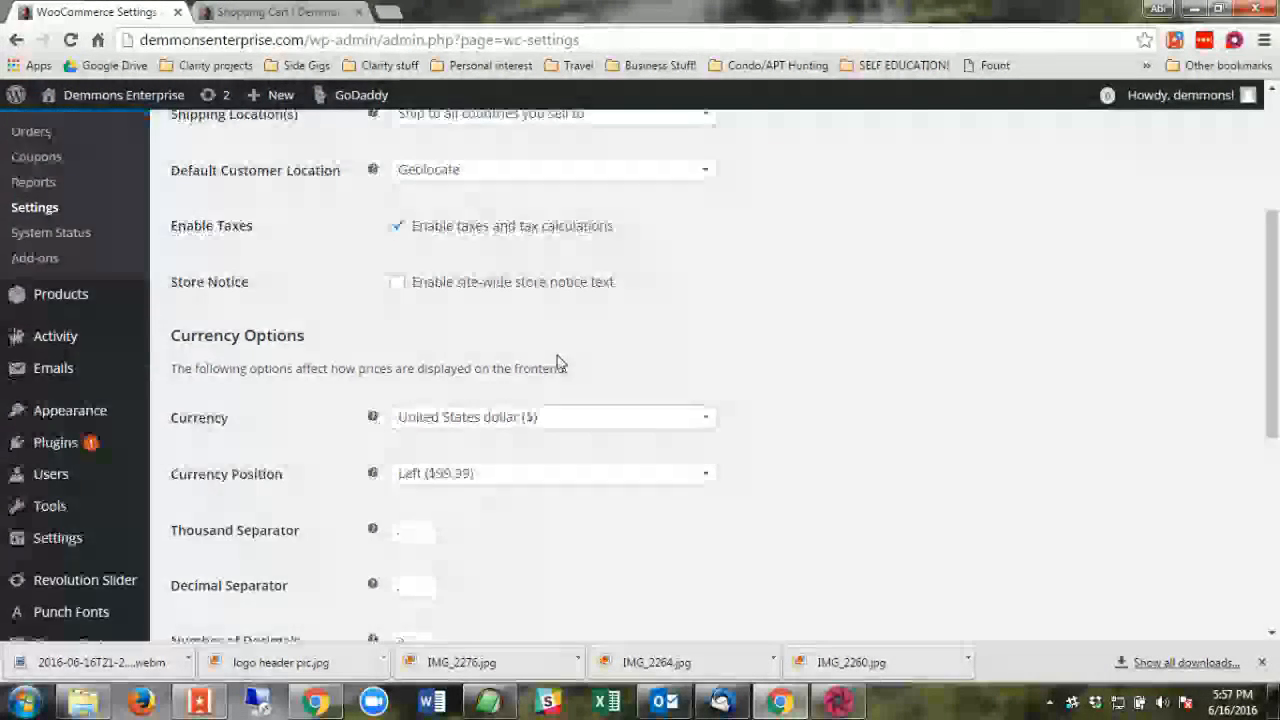
scroll(558, 363, "down", 5)
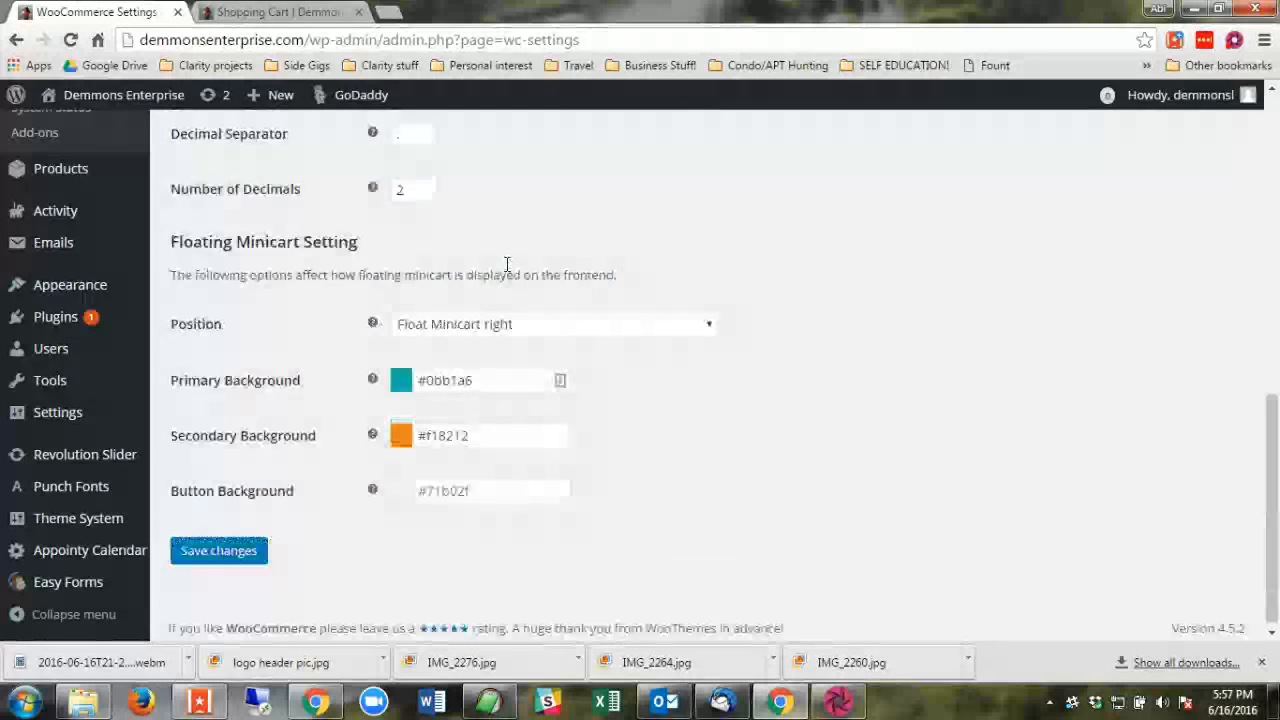
- Review the product settings for measurements and reviews, and the inventory options for stock management, notifications, thresholds and stock display
scroll(625, 275, "up", 7)
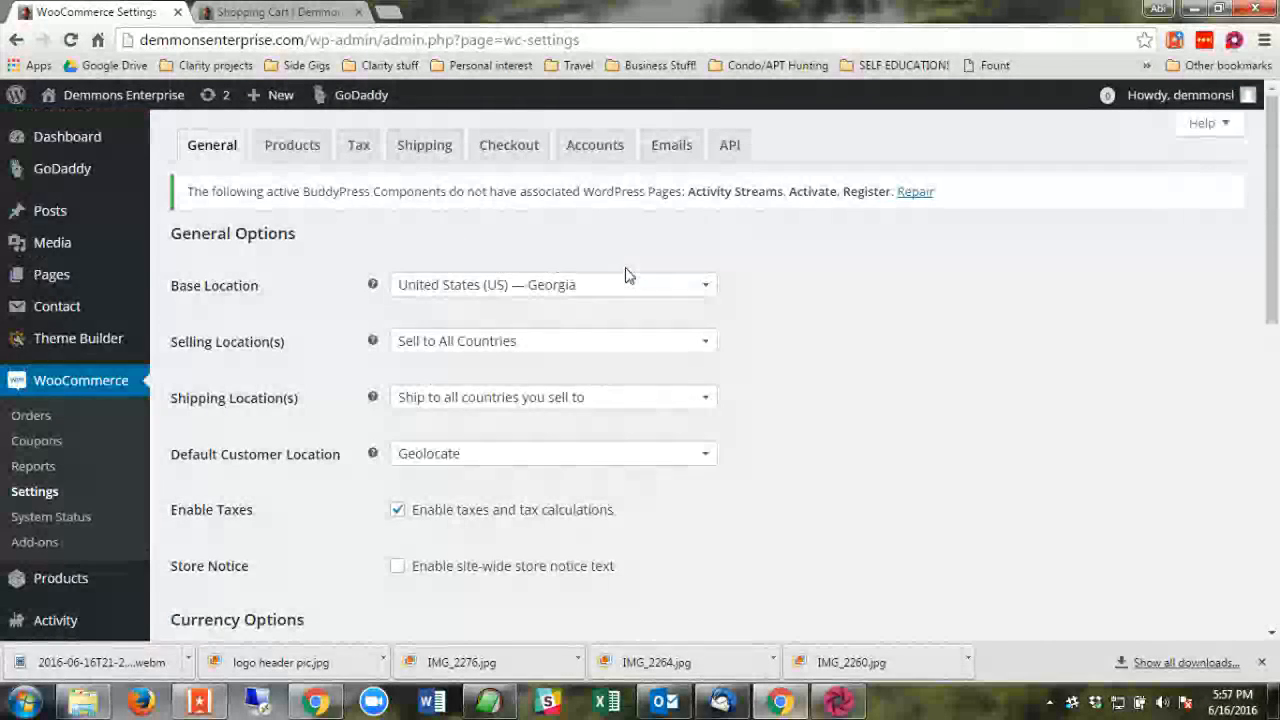
left_click(305, 148)
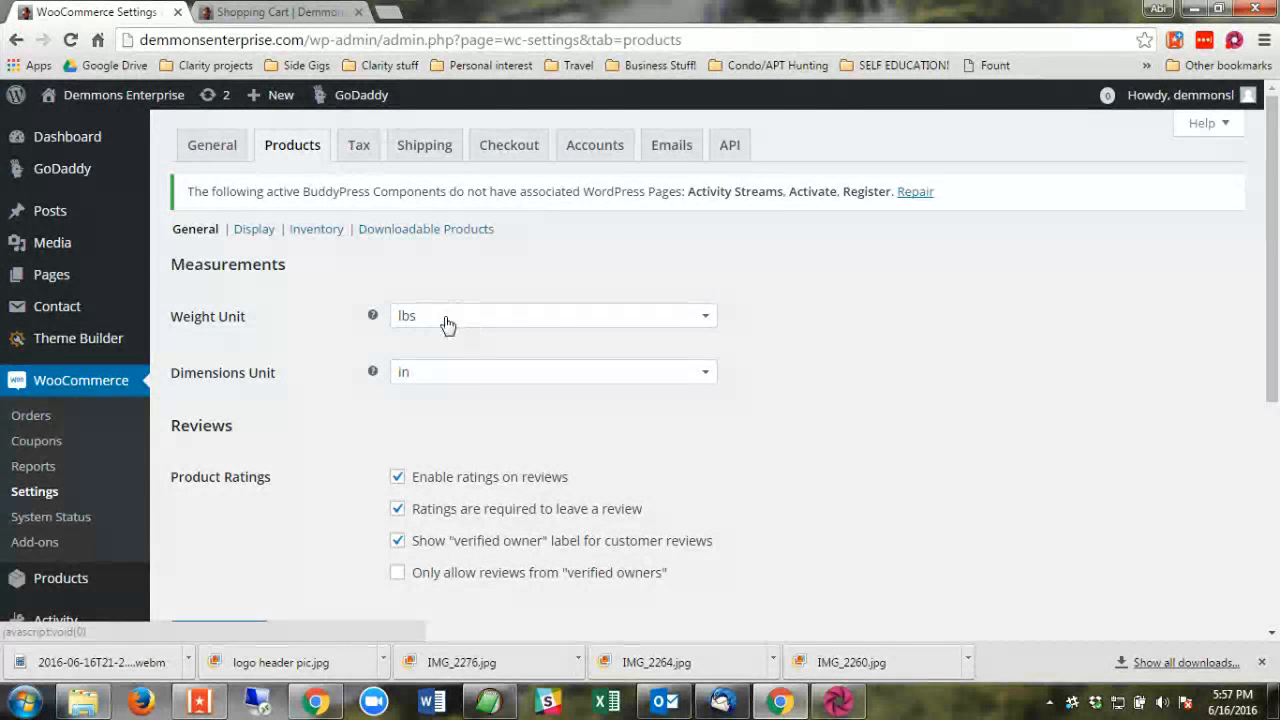
left_click(310, 238)
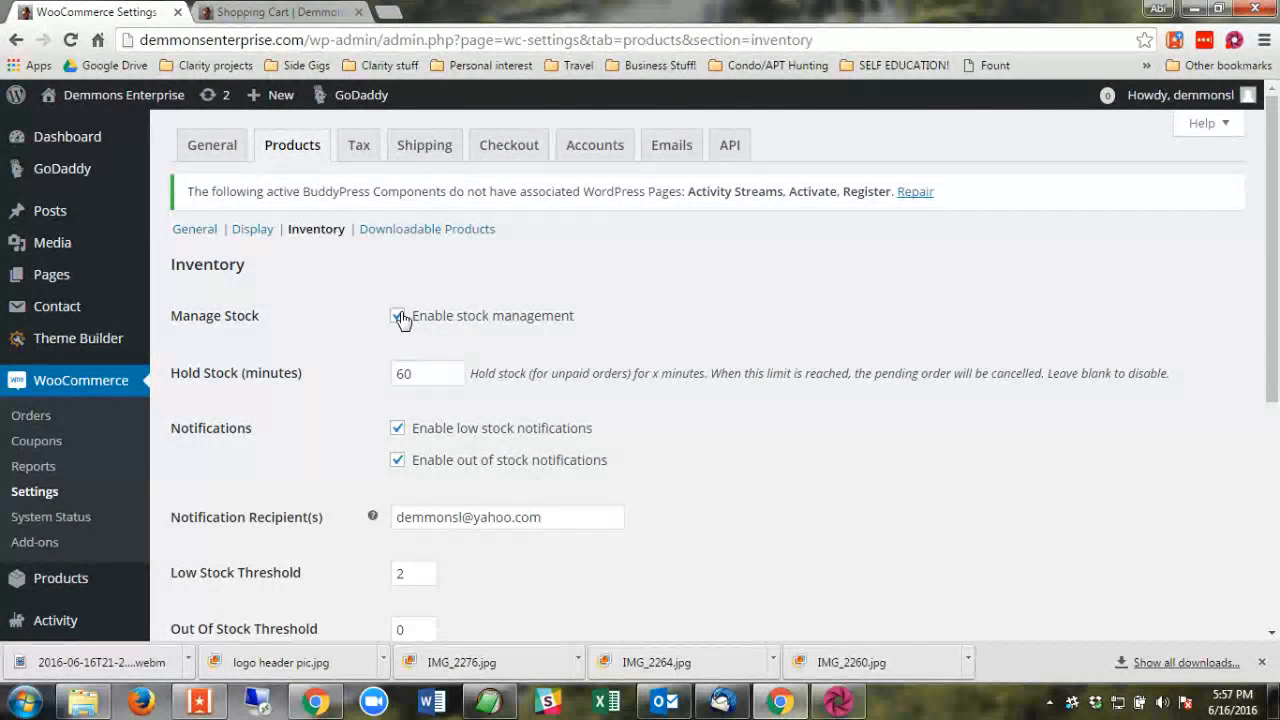
scroll(400, 318, "down", 1)
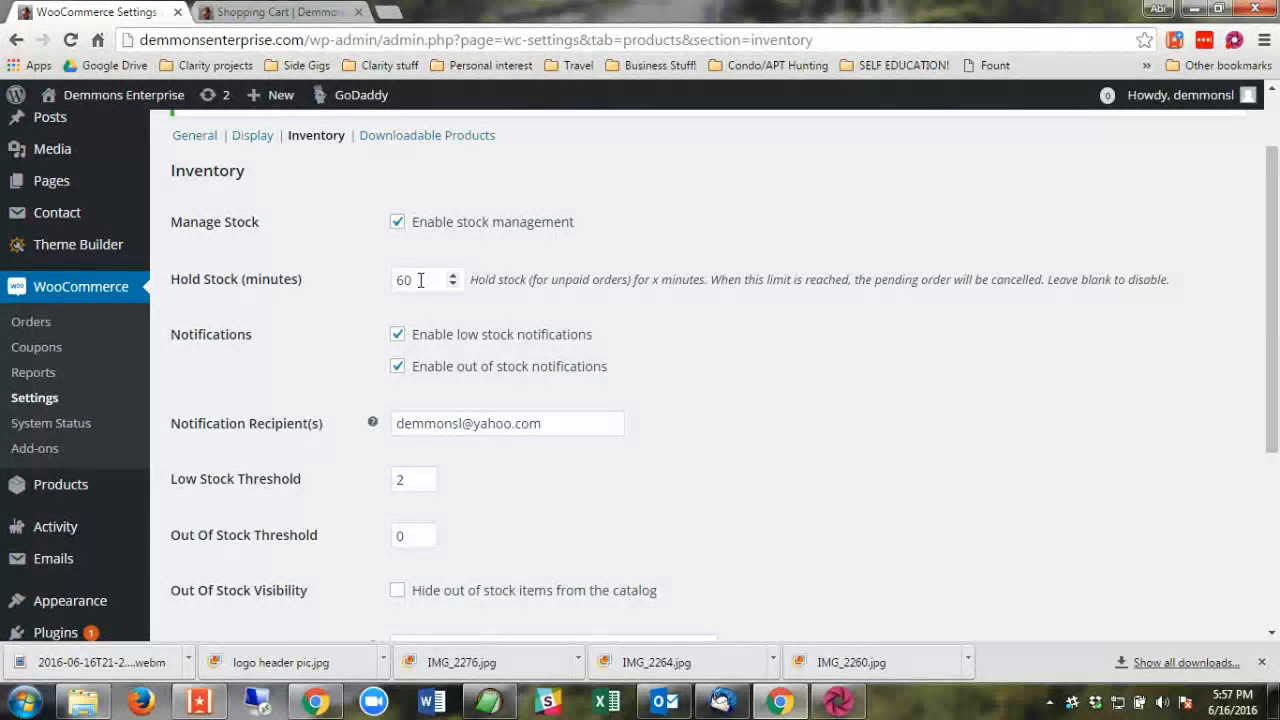
scroll(615, 378, "down", 2)
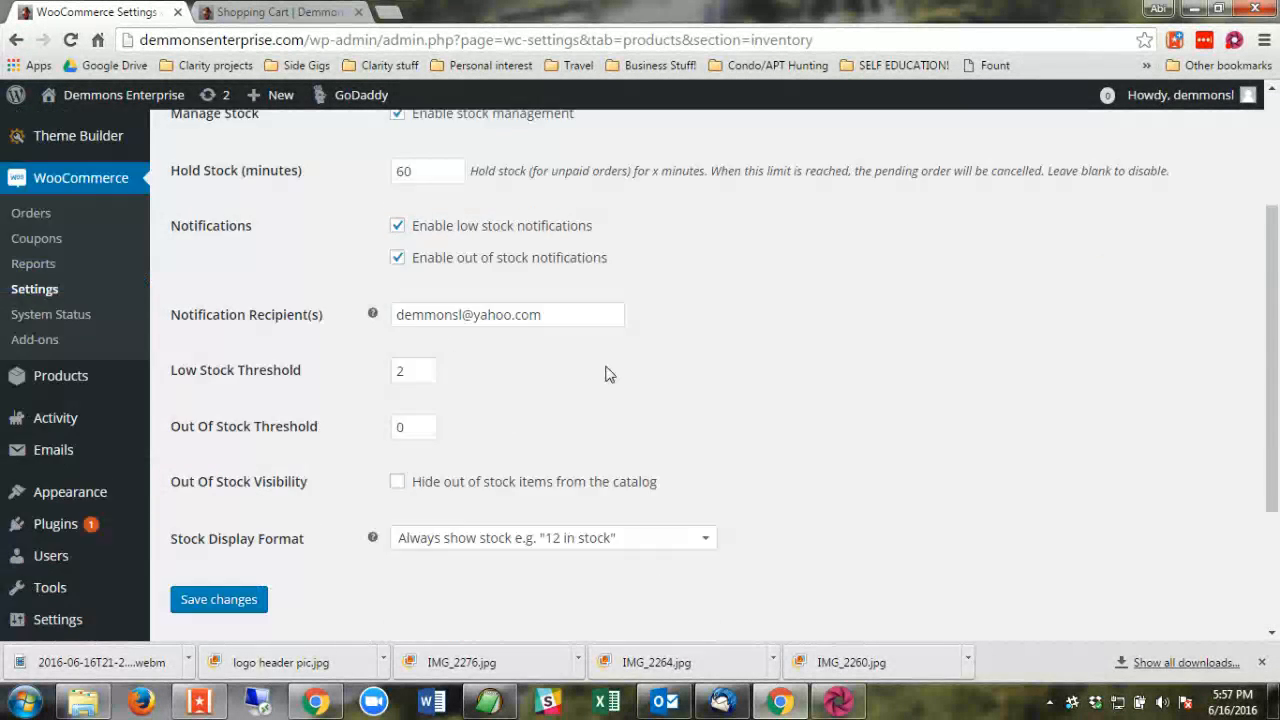
scroll(495, 270, "up", 3)
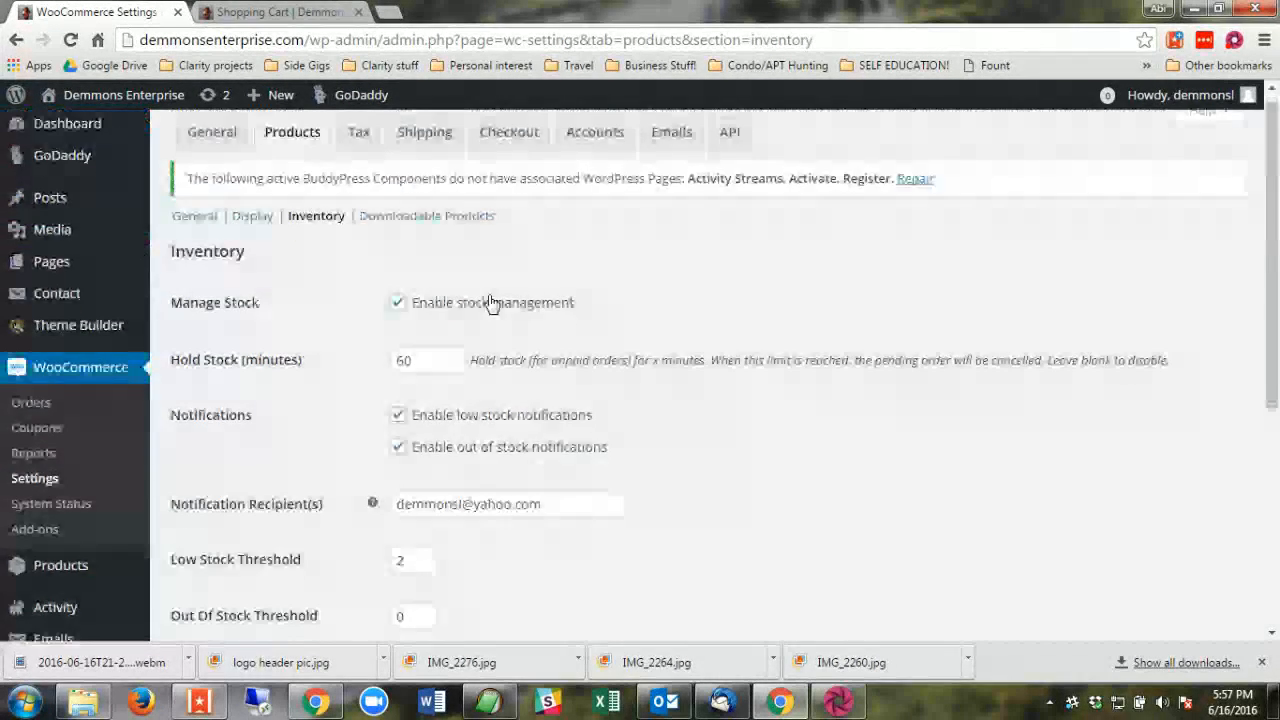
scroll(440, 370, "down", 1)
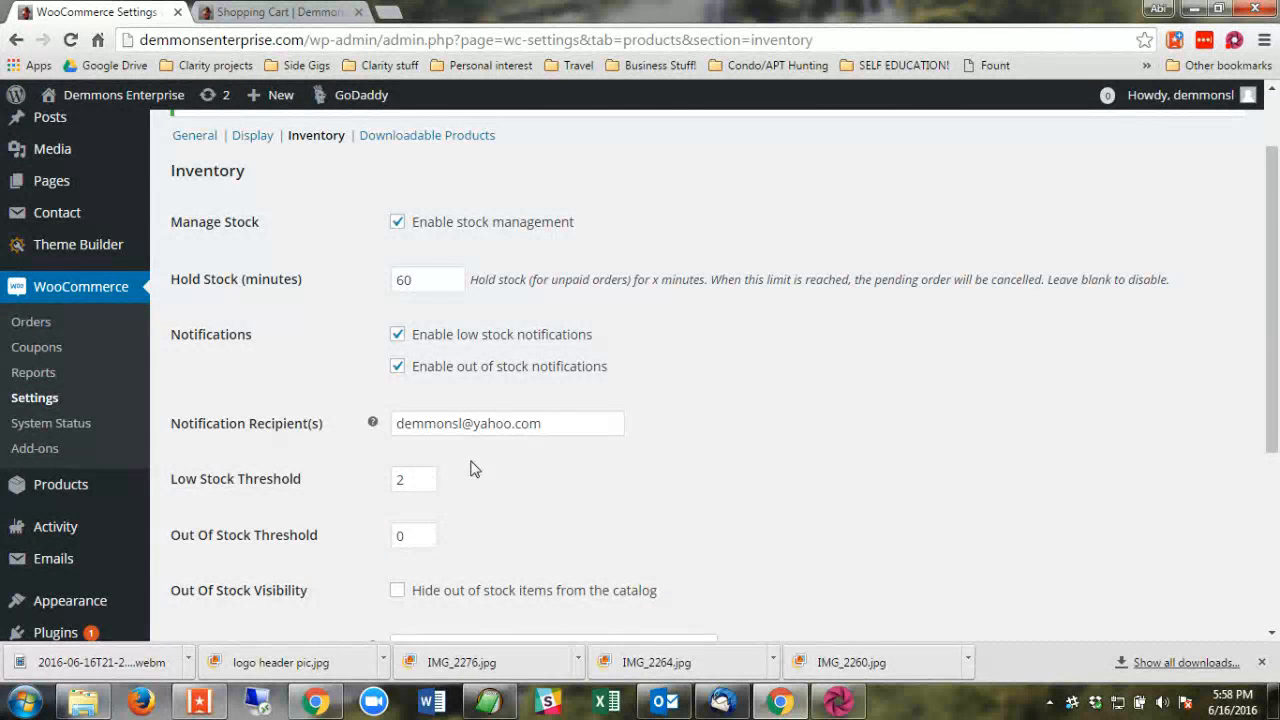
scroll(338, 483, "down", 1)
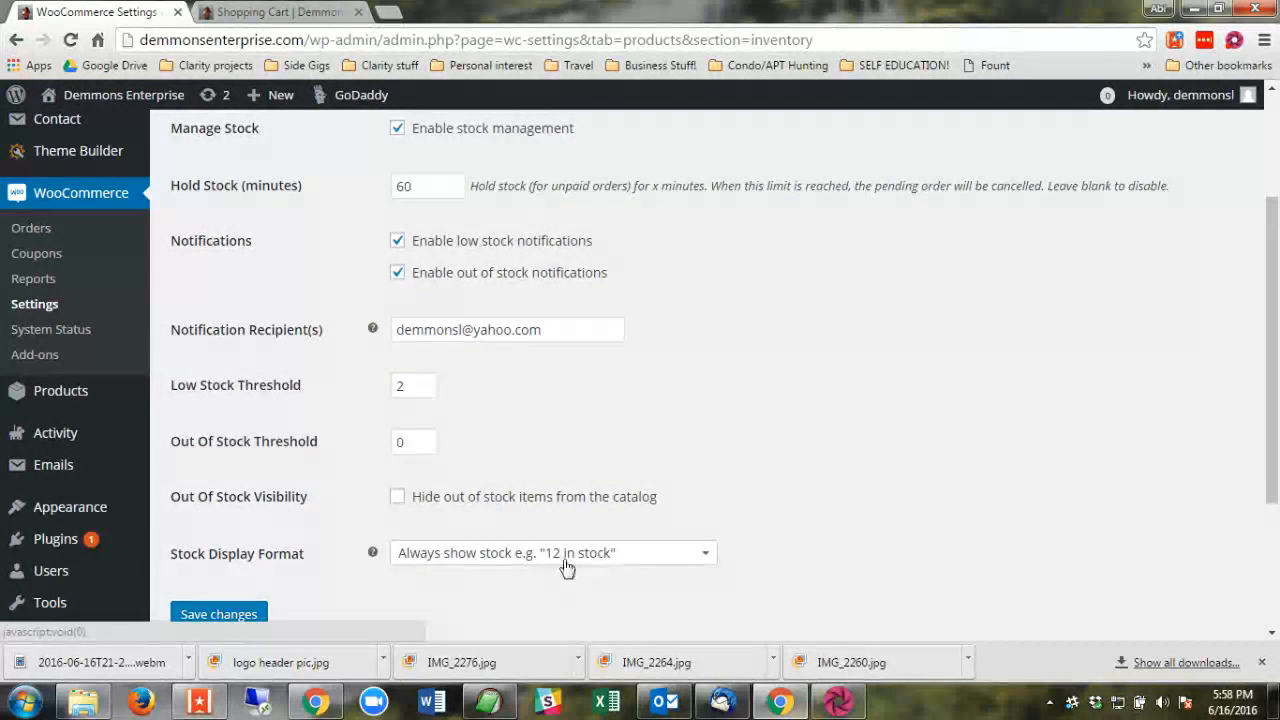
scroll(555, 558, "up", 2)
- Open the Downloadable Products settings and examine the available file download methods without changing the selection
left_click(442, 236)
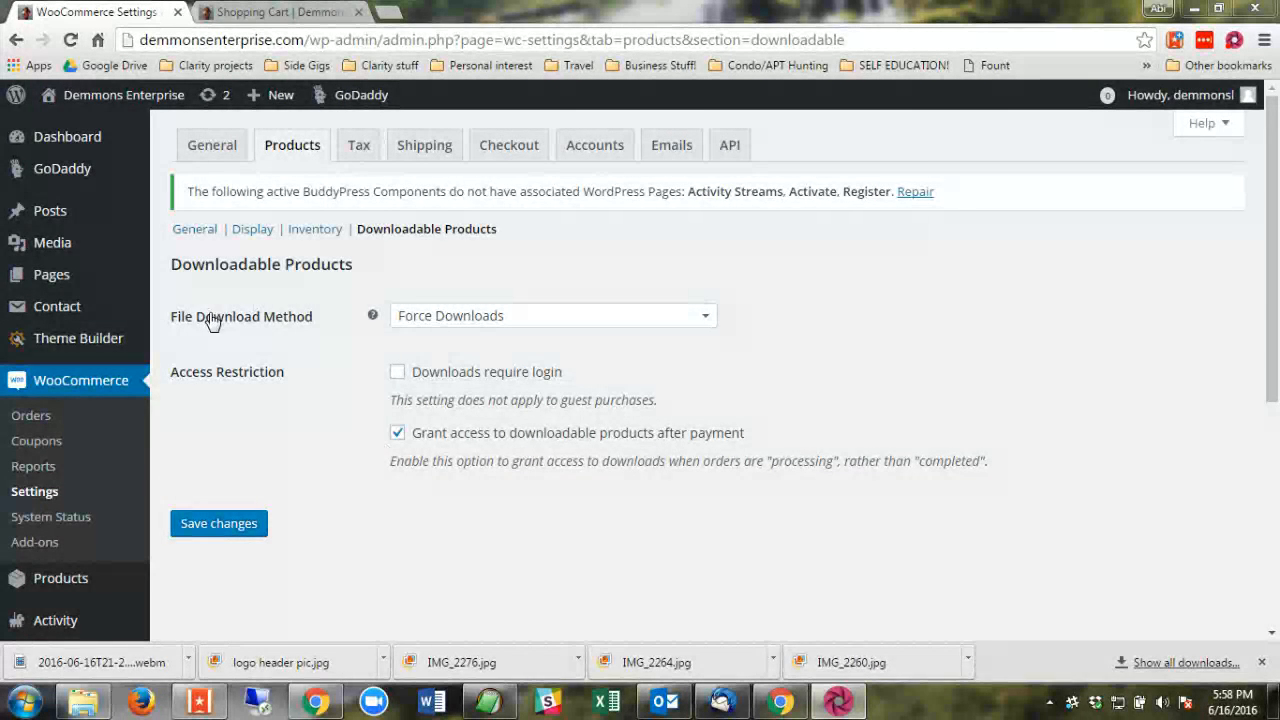
left_click(482, 322)
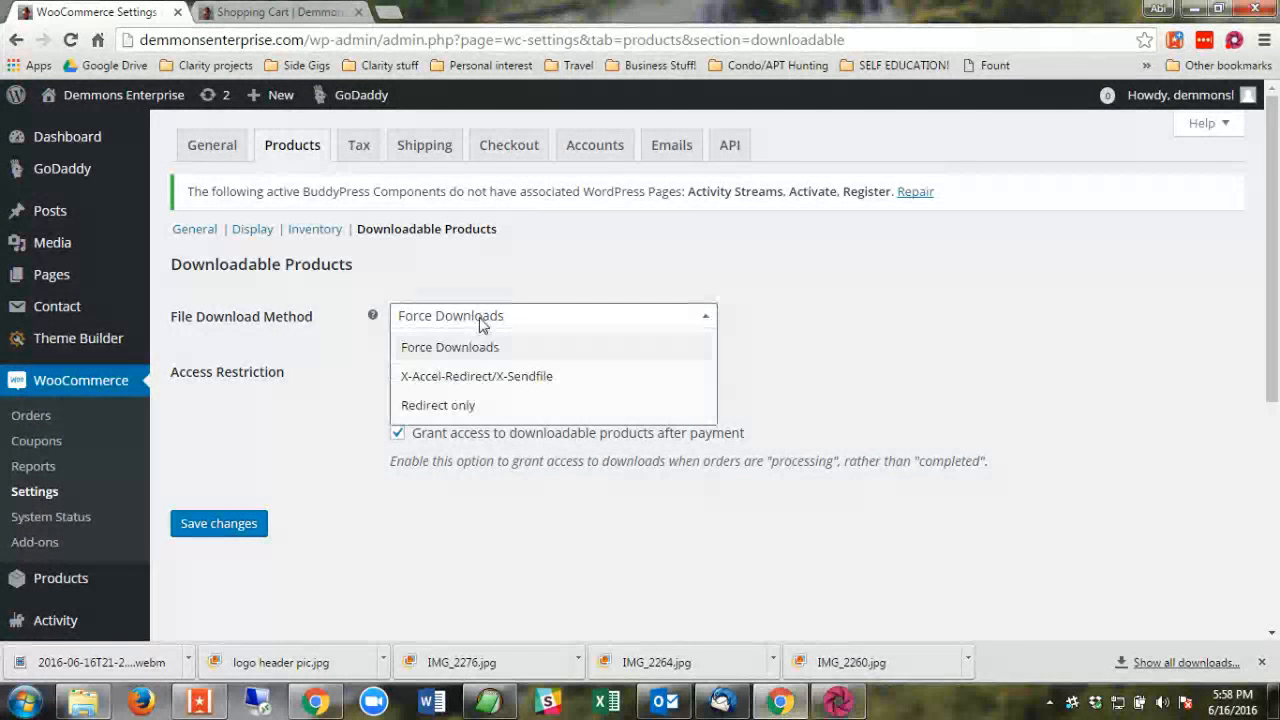
left_click(482, 322)
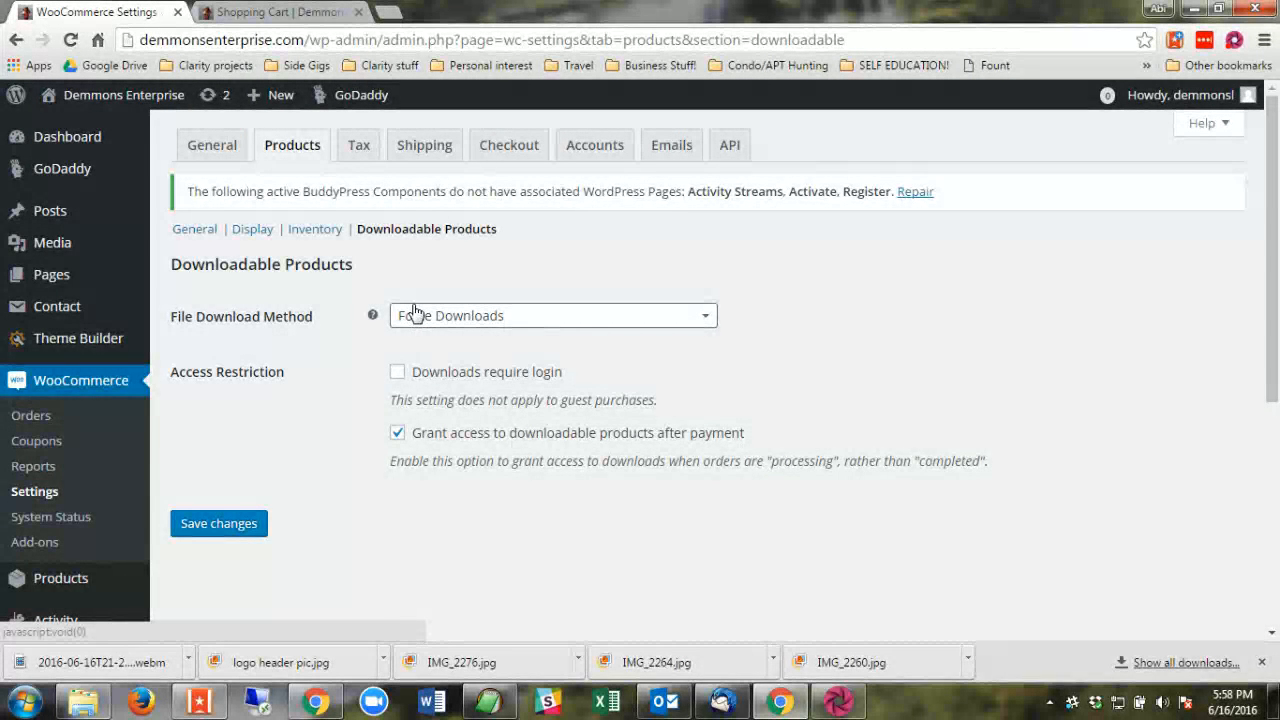
- Review the tax options and view the Standard, Reduced Rate and Zero Rate tax tables
left_click(360, 148)
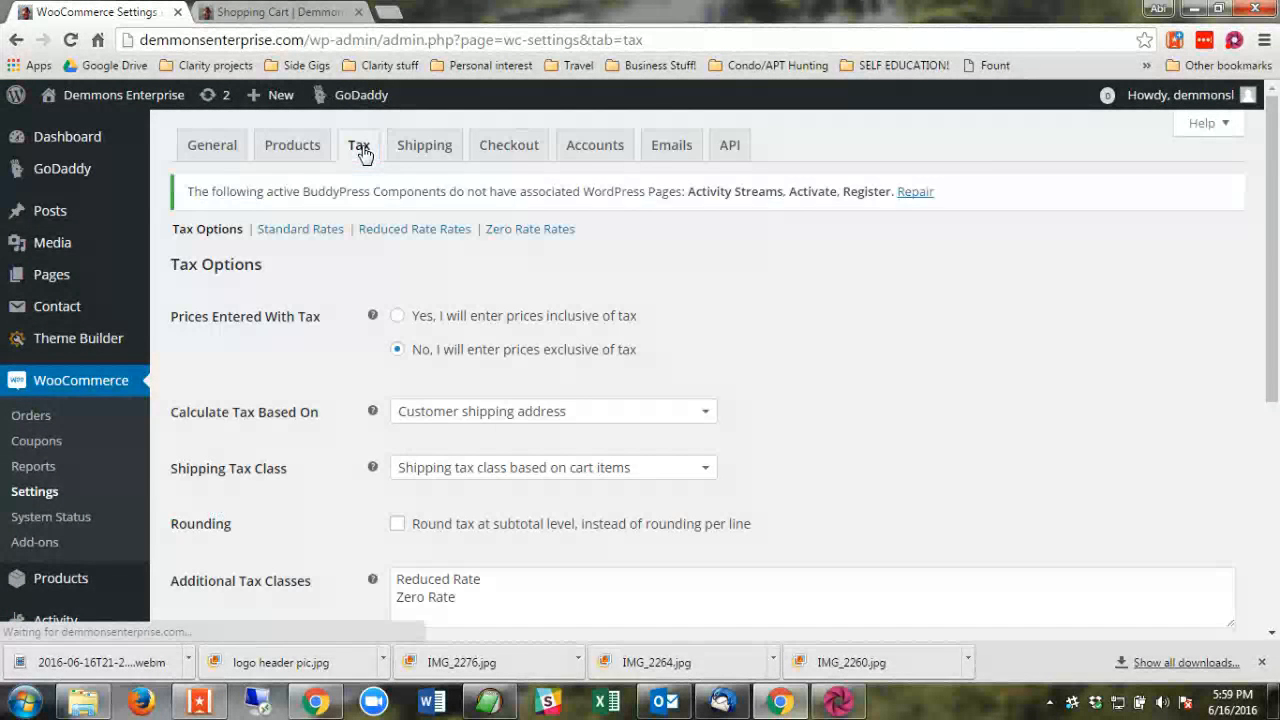
scroll(580, 323, "down", 3)
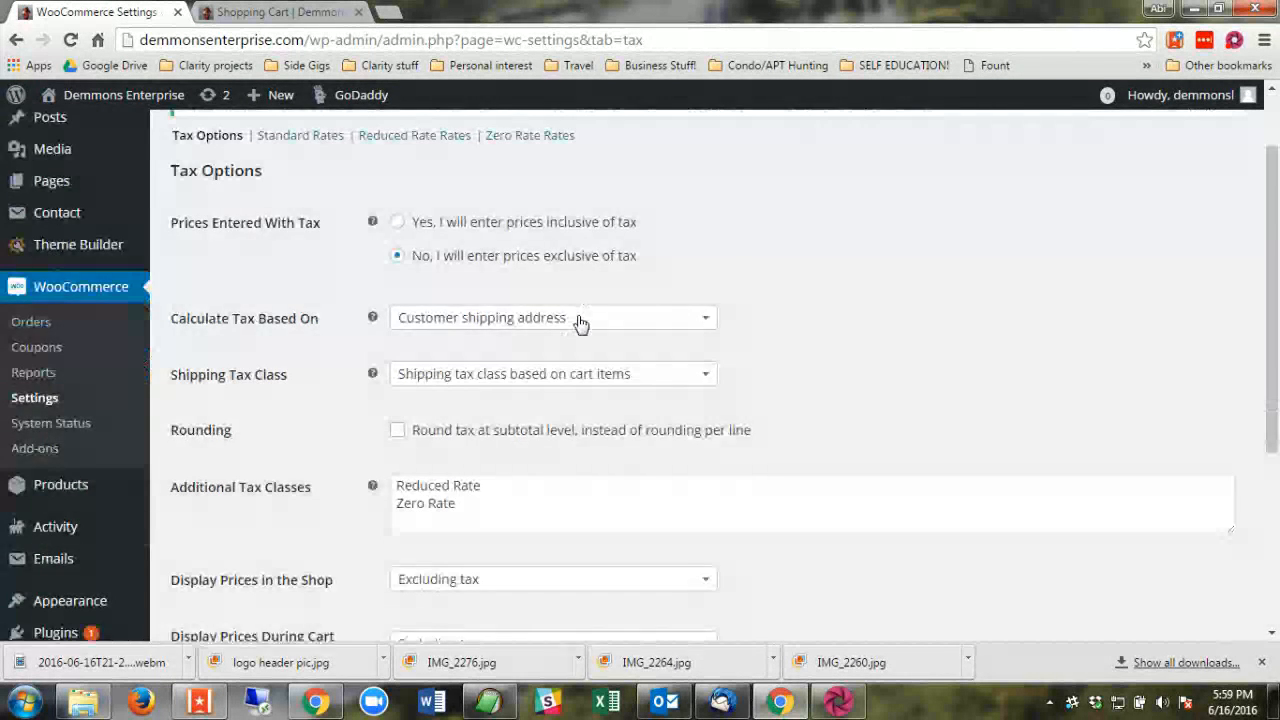
scroll(576, 326, "down", 2)
scroll(572, 320, "up", 4)
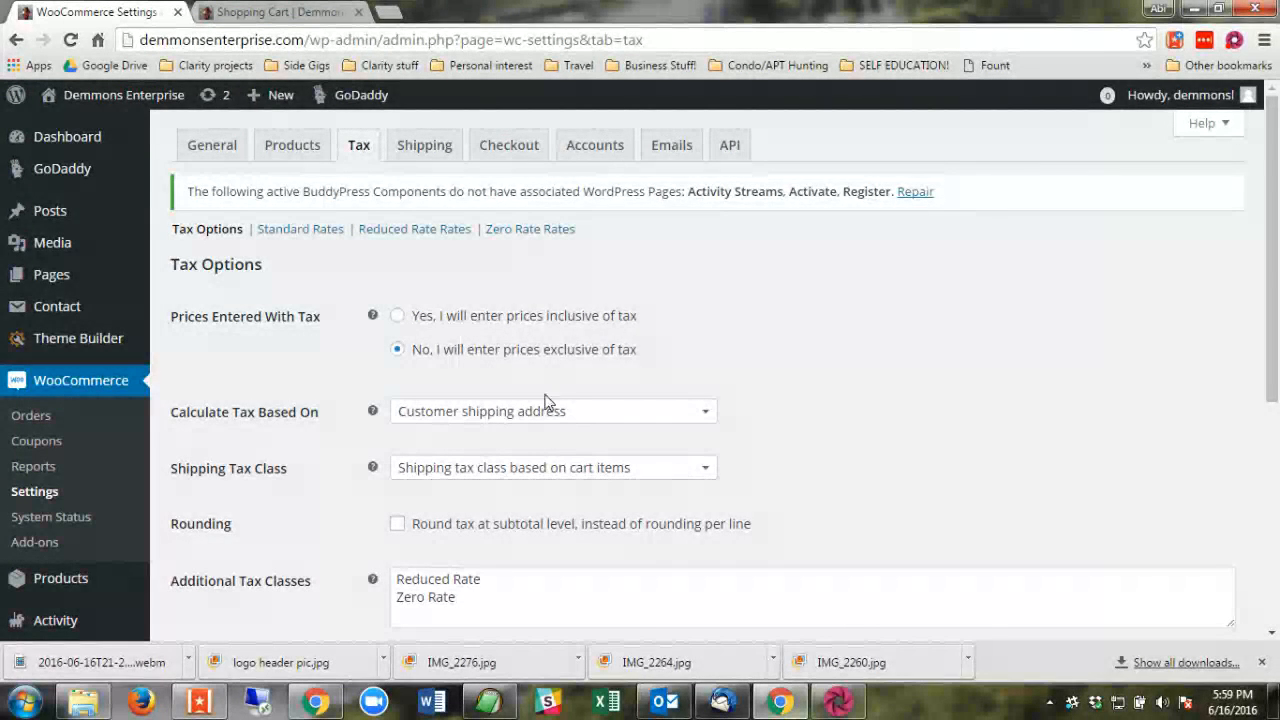
left_click(300, 230)
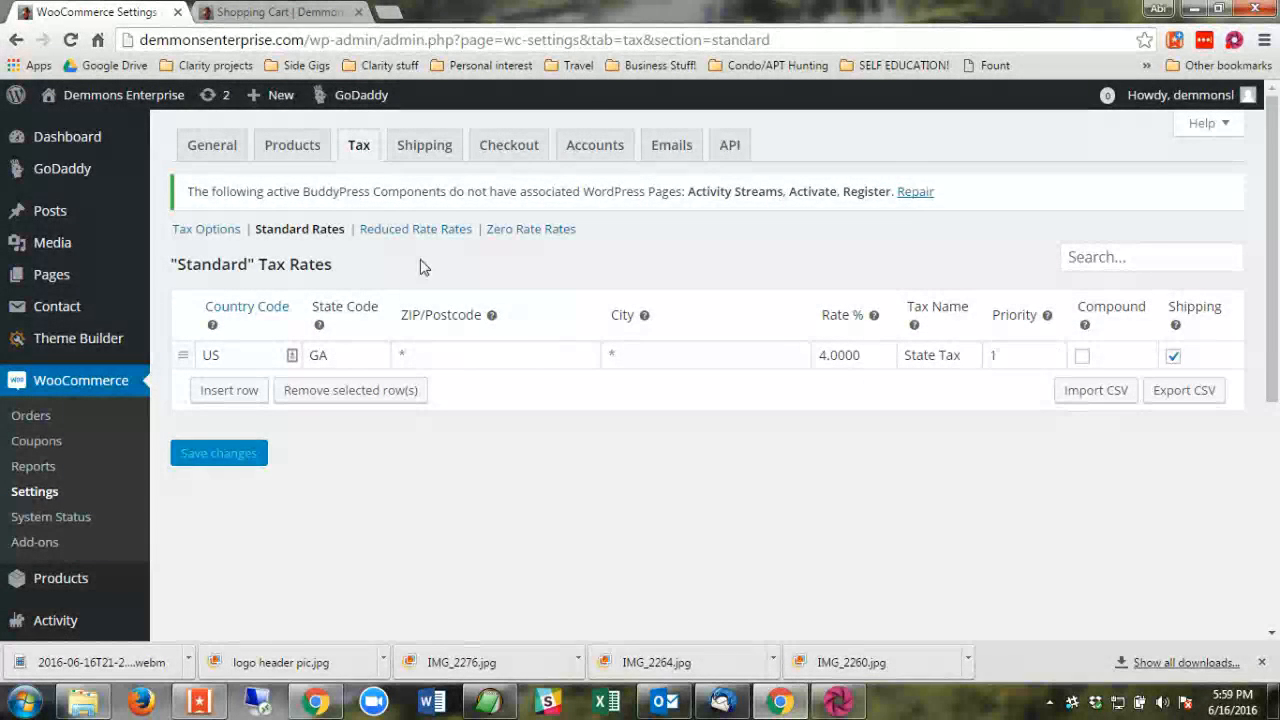
left_click(405, 231)
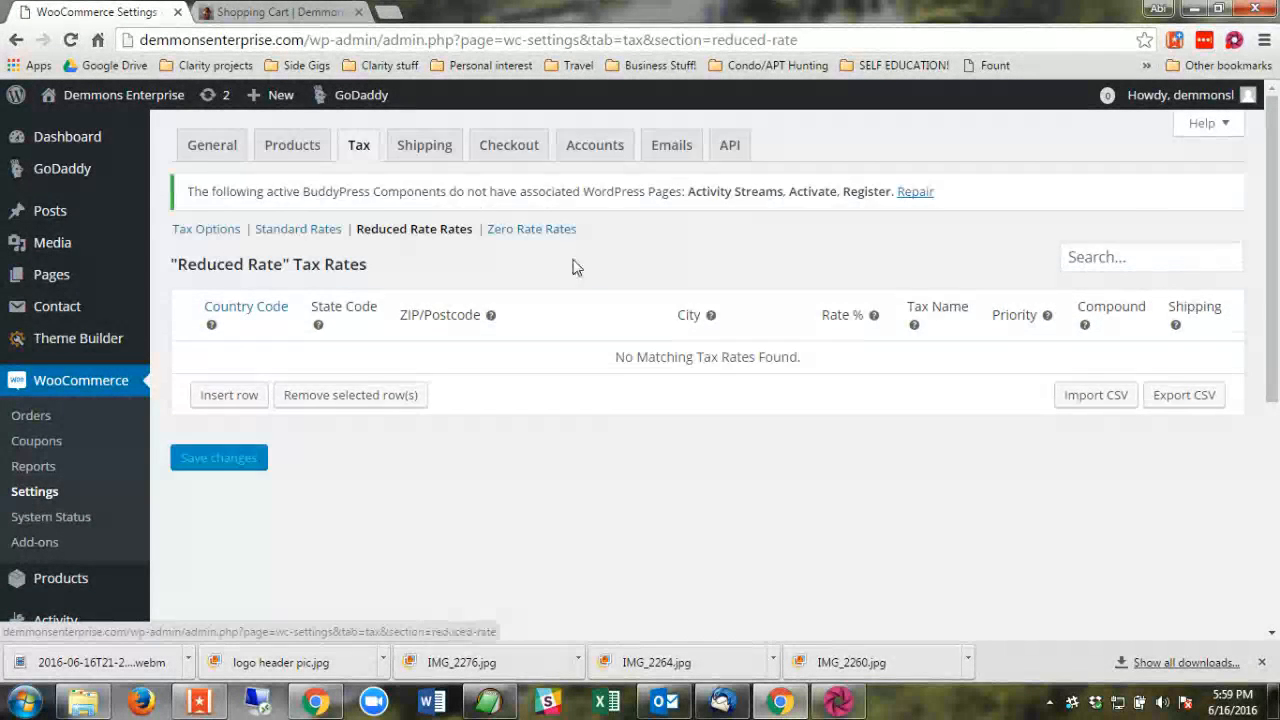
left_click(545, 231)
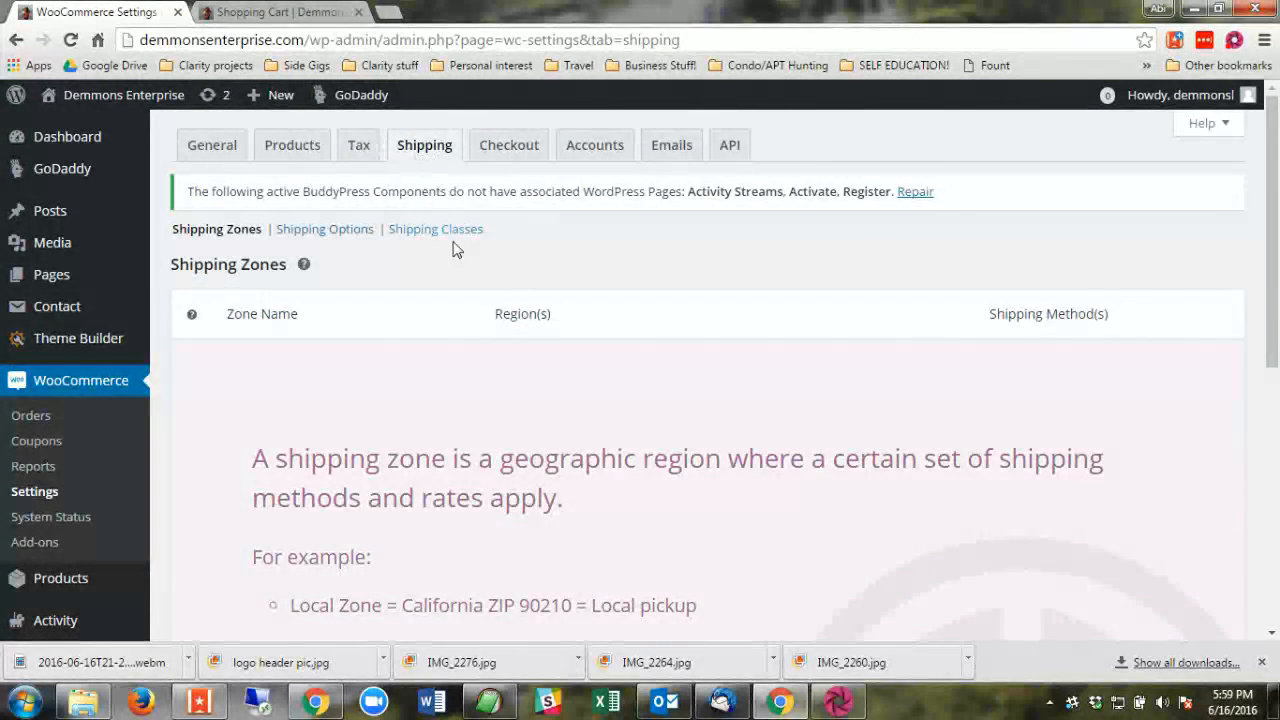
- Read through the Shipping Zones explanation in the shipping settings and view the Shipping Options
scroll(453, 248, "down", 5)
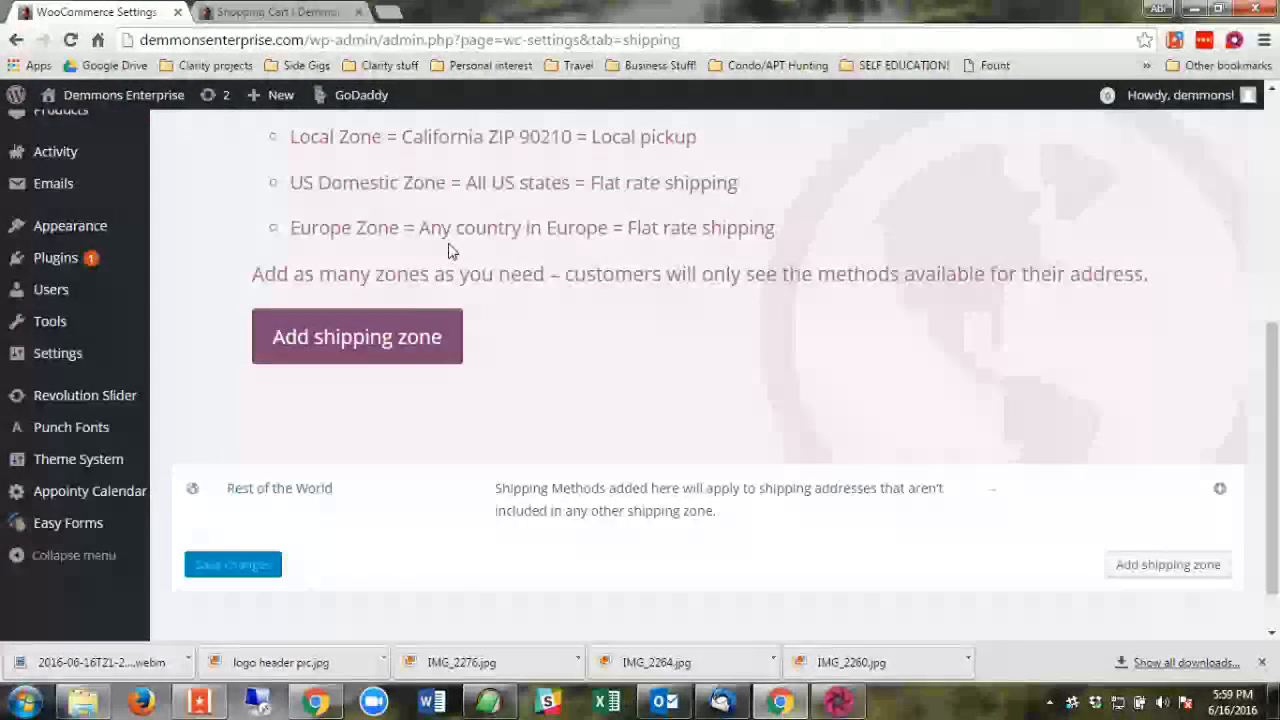
scroll(411, 406, "up", 1)
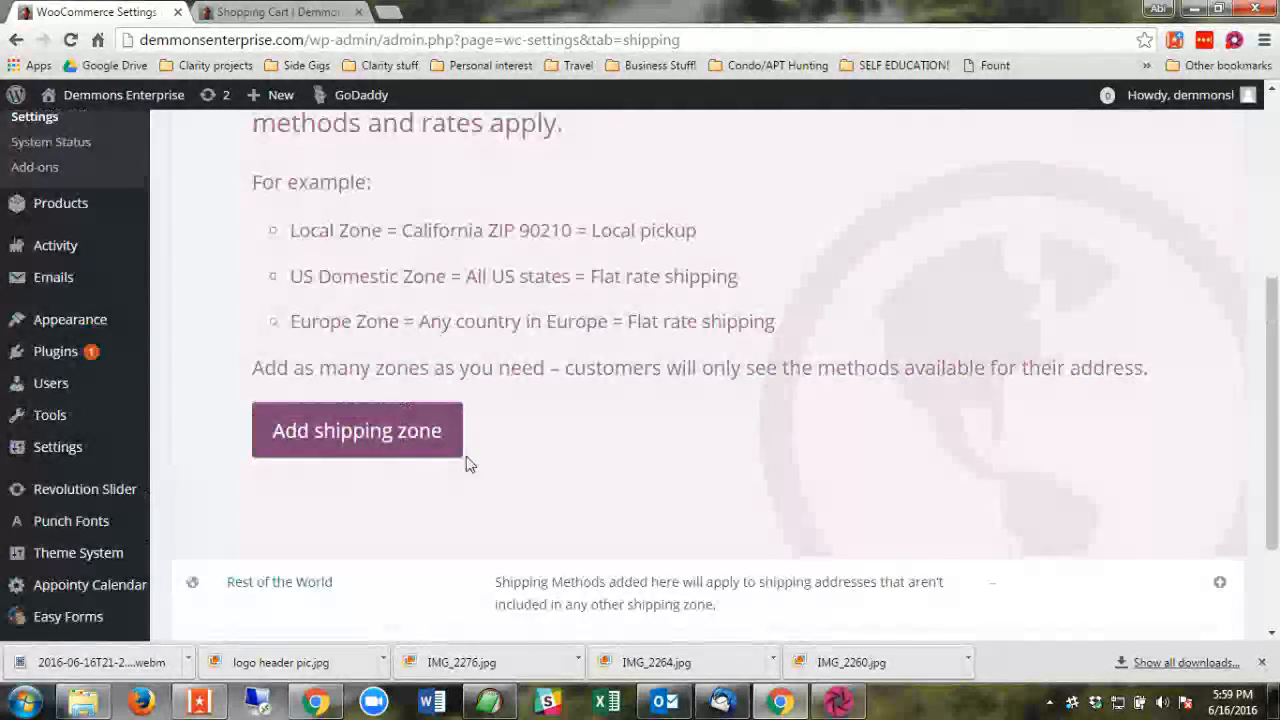
scroll(469, 463, "up", 1)
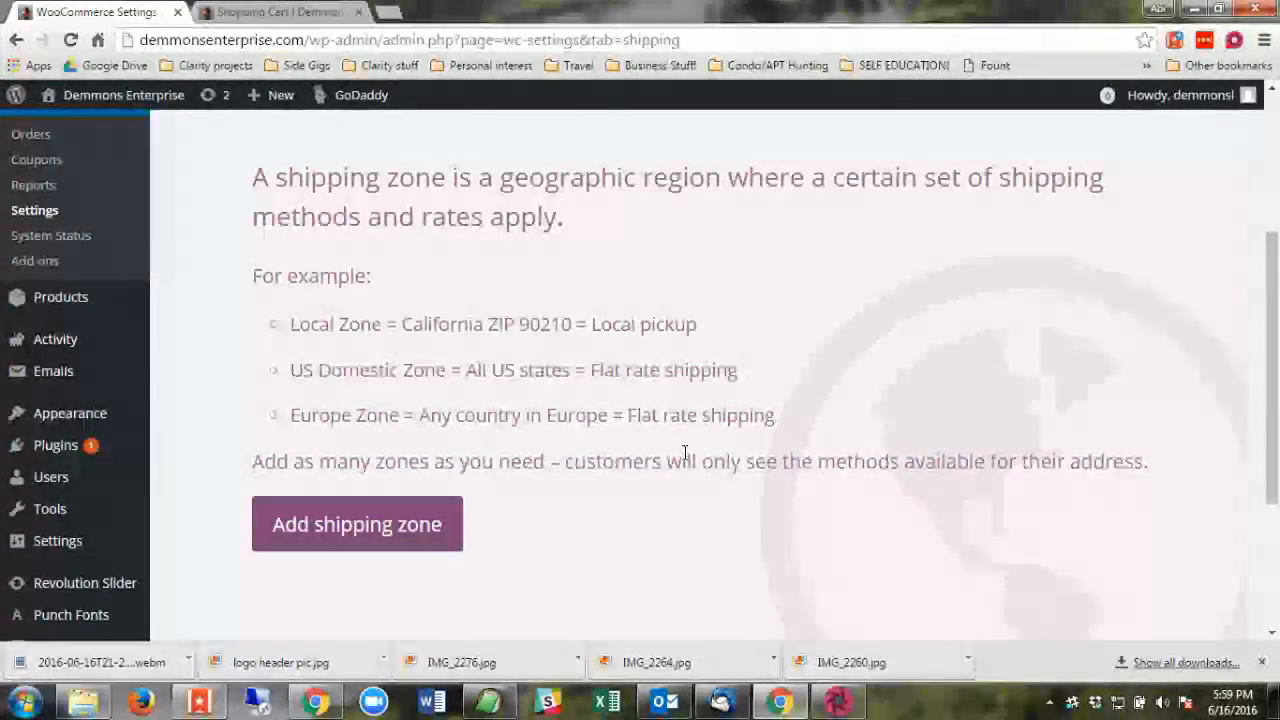
scroll(685, 450, "up", 2)
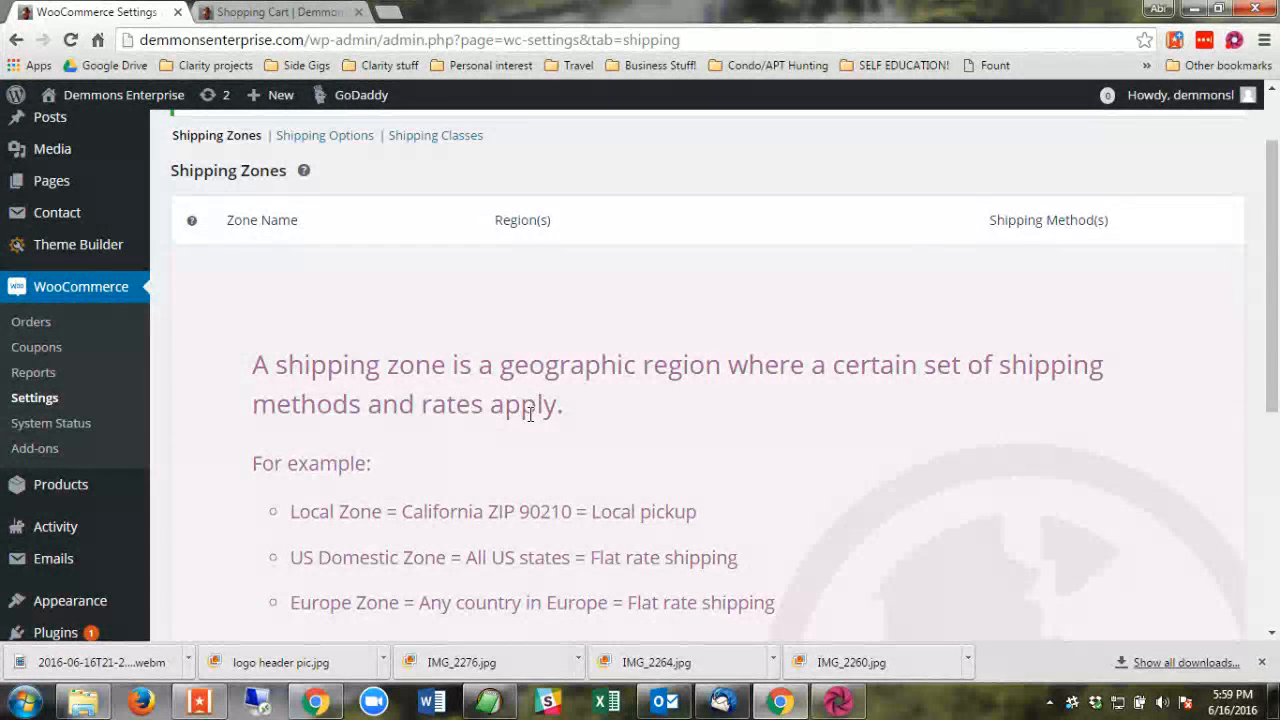
scroll(514, 432, "up", 1)
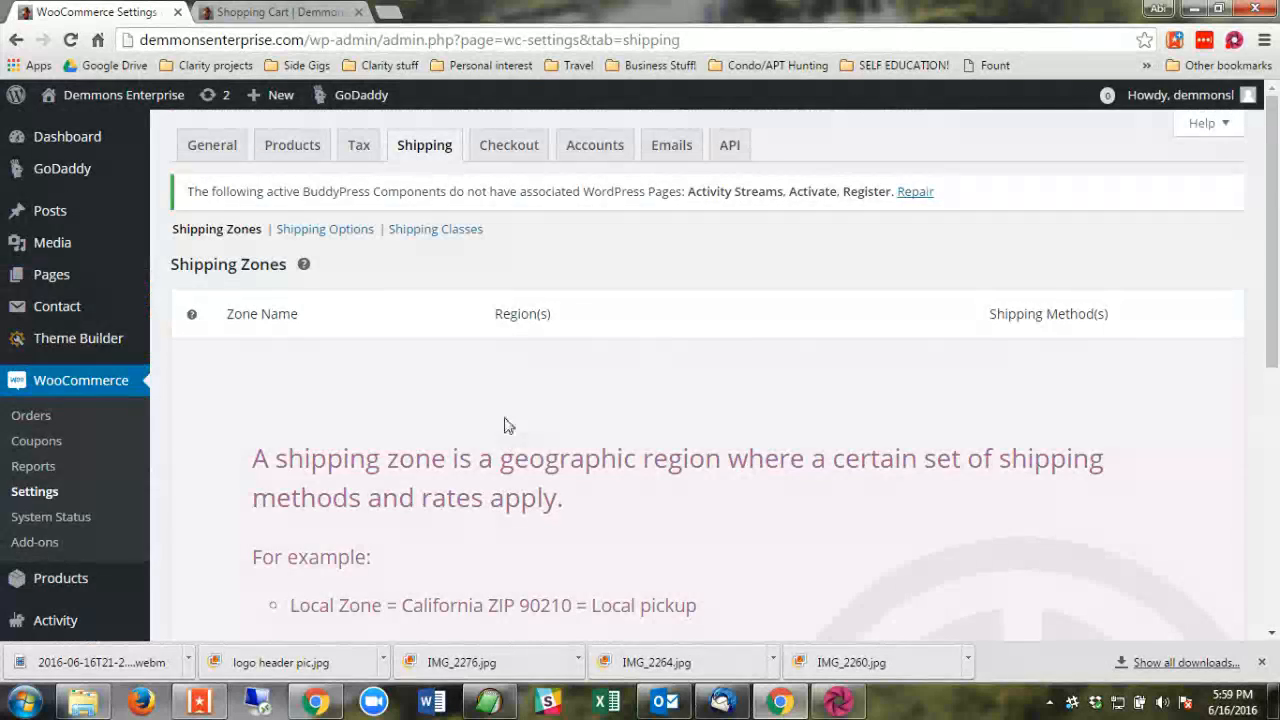
left_click(321, 234)
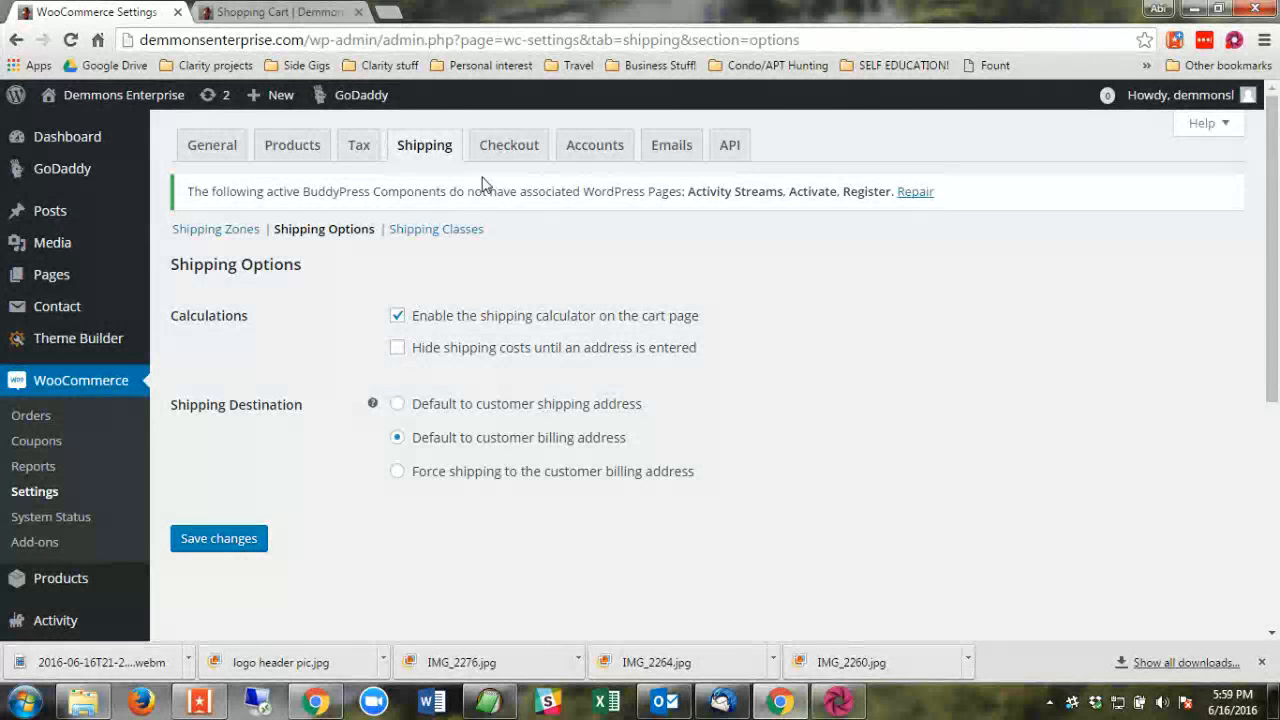
- Review the checkout settings for coupons, guest checkout, checkout pages and endpoints, down to the list of payment gateways
left_click(522, 160)
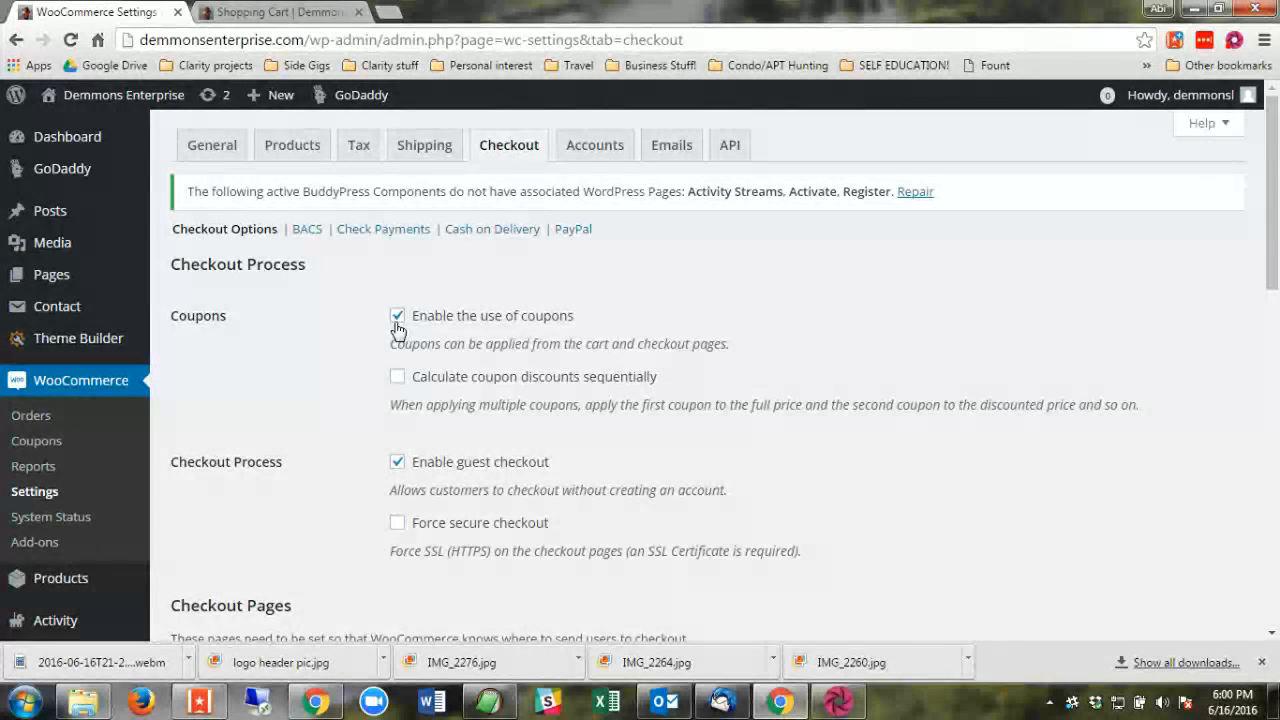
scroll(420, 300, "down", 2)
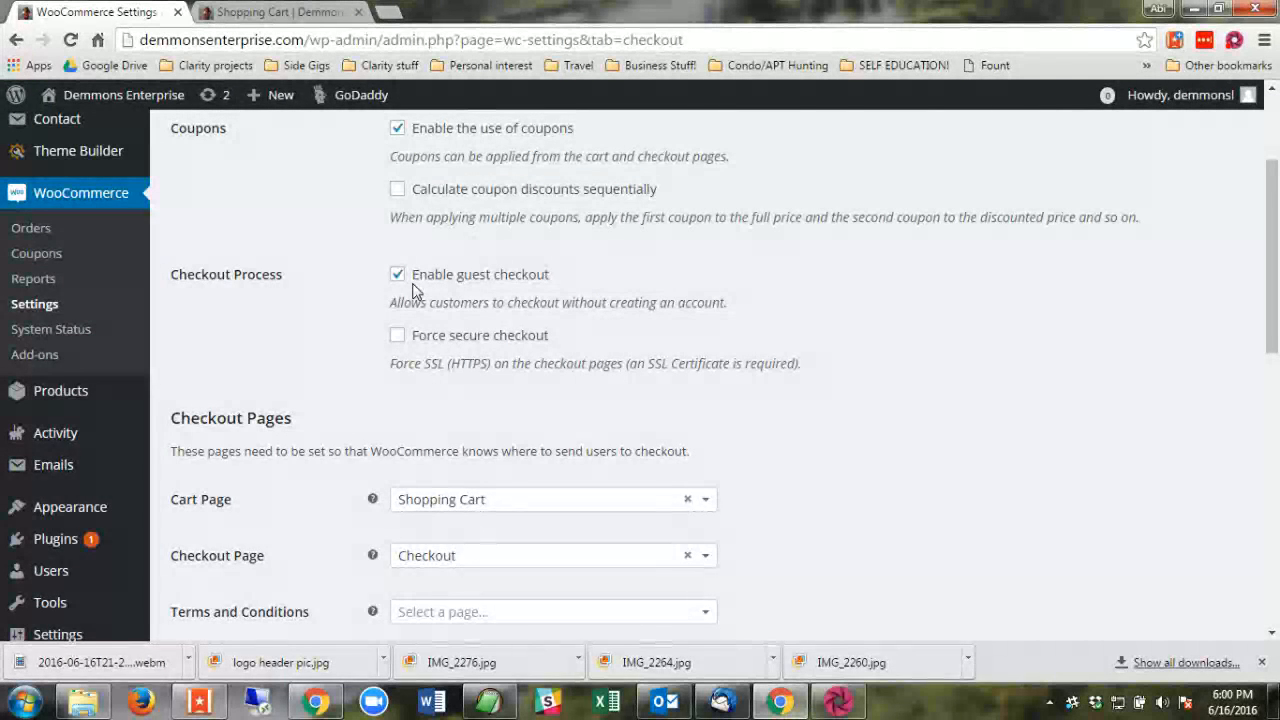
scroll(408, 288, "down", 3)
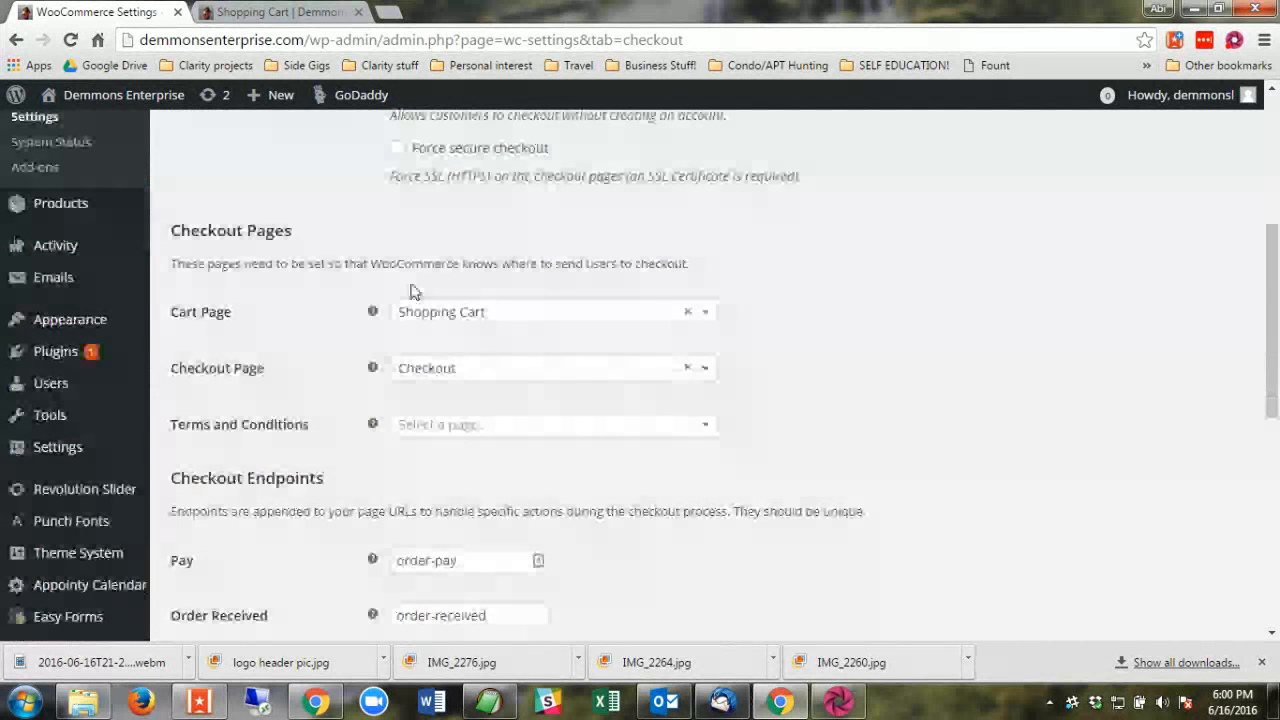
scroll(417, 290, "down", 5)
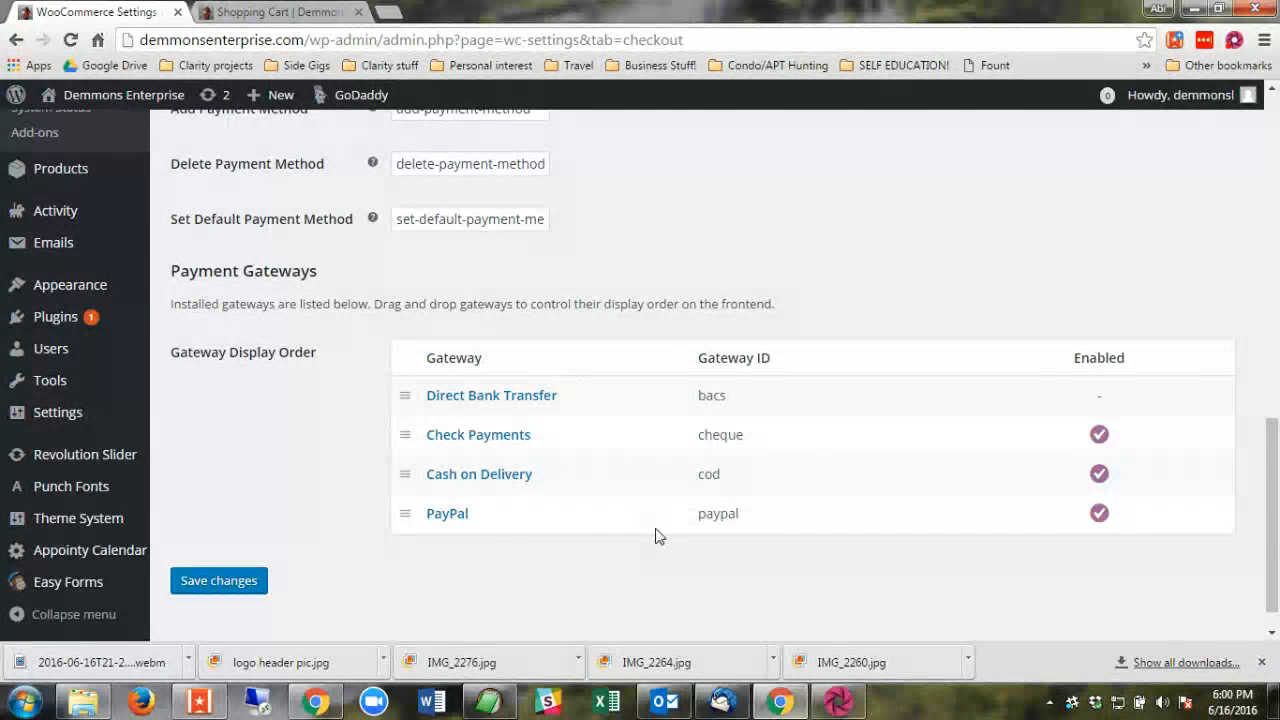
scroll(469, 557, "up", 1)
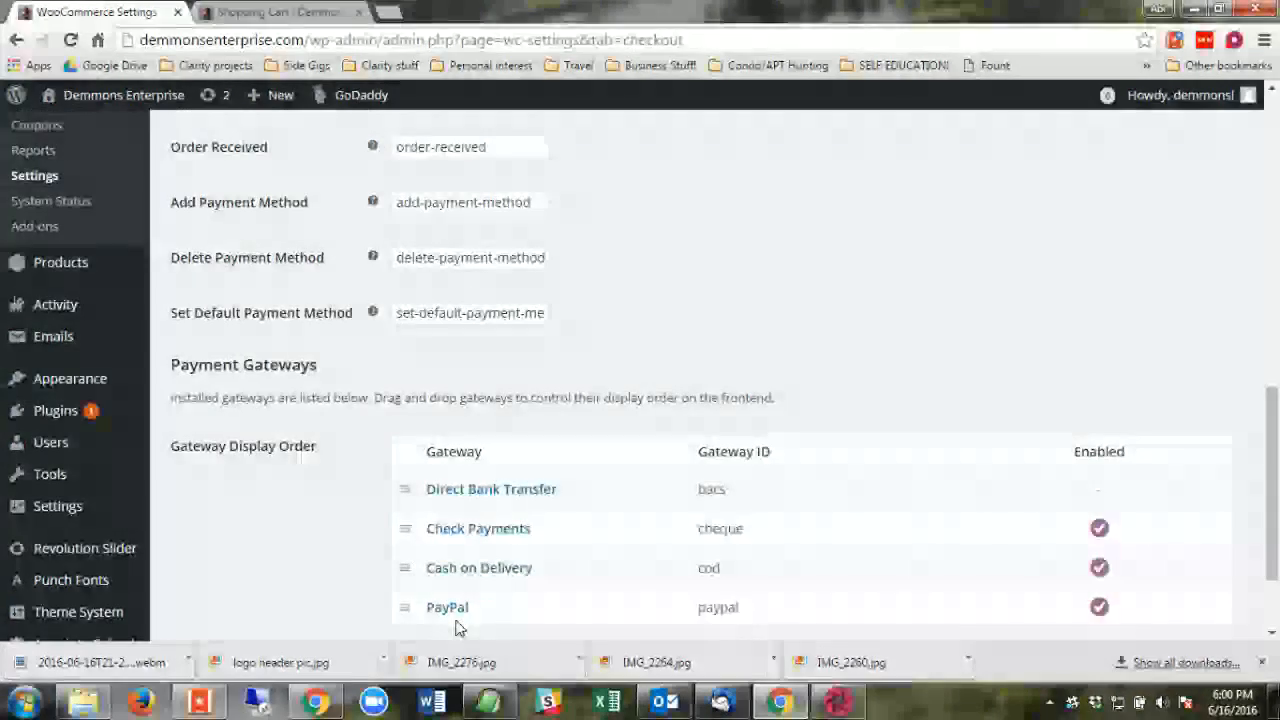
scroll(740, 627, "down", 1)
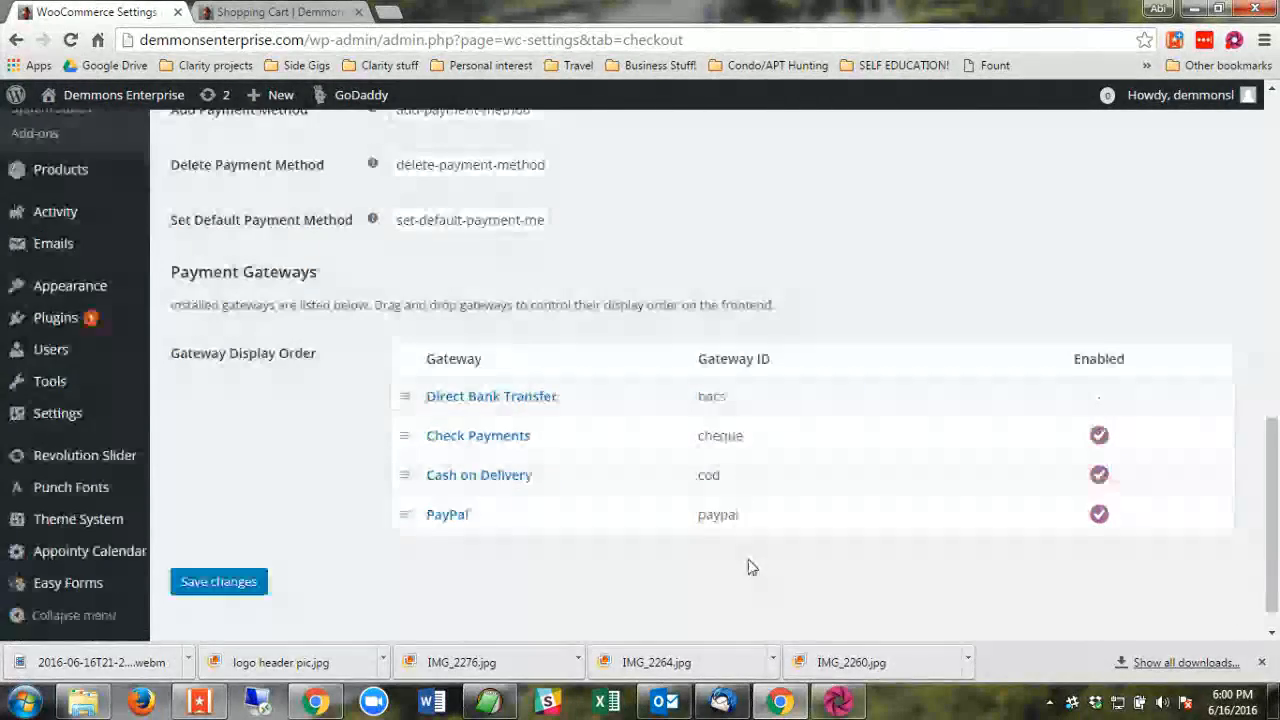
- Open the PayPal gateway's settings and look over its basic options, advanced options and API credentials
left_click(443, 516)
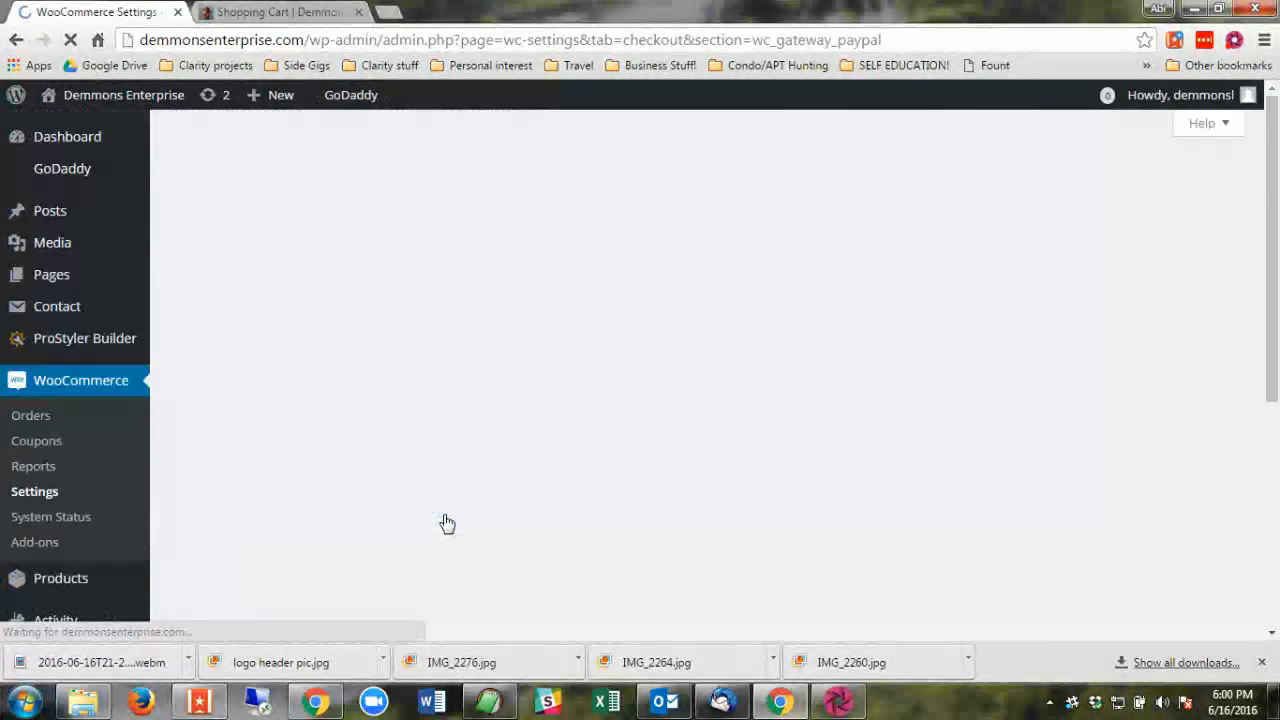
scroll(447, 521, "down", 2)
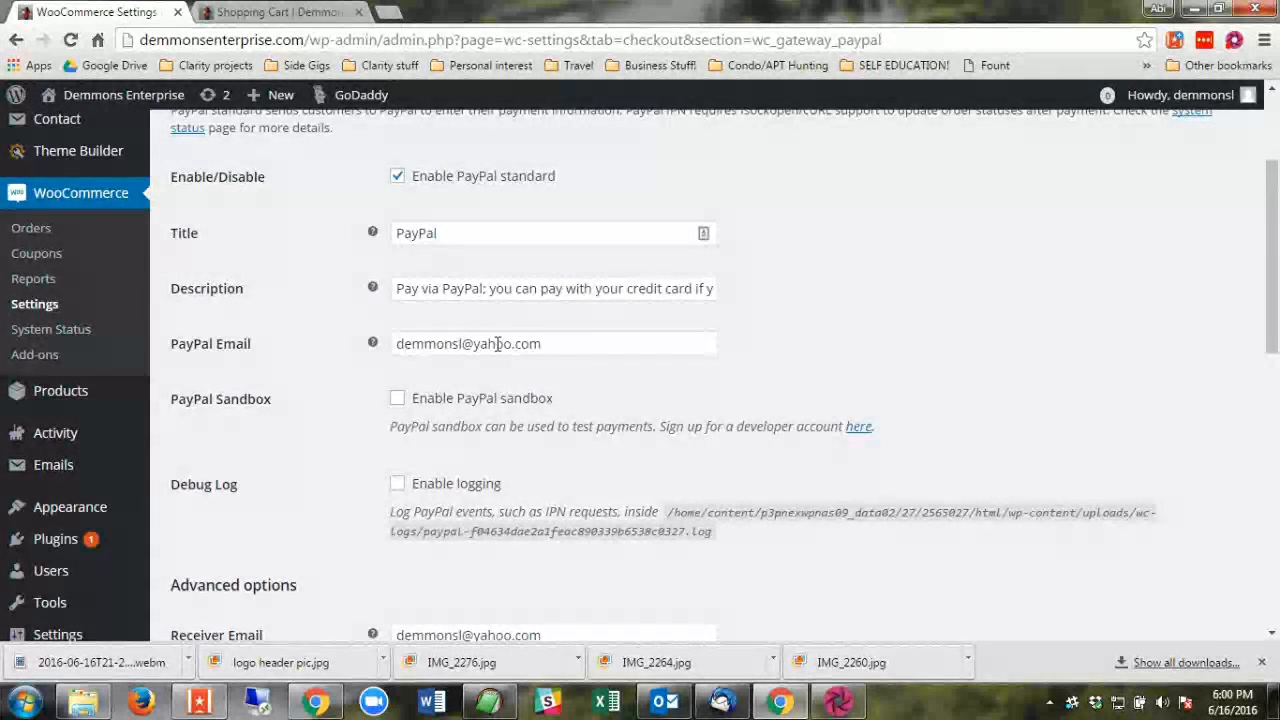
scroll(497, 343, "down", 2)
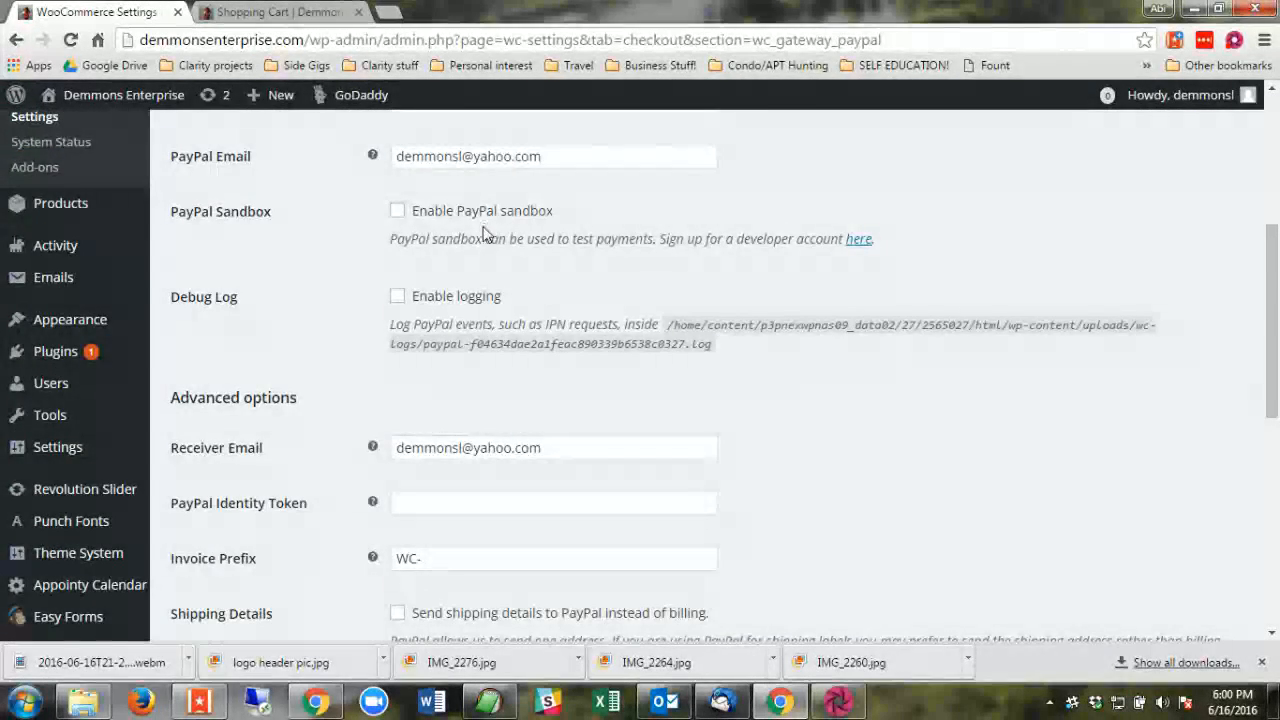
scroll(485, 233, "down", 2)
scroll(486, 309, "down", 4)
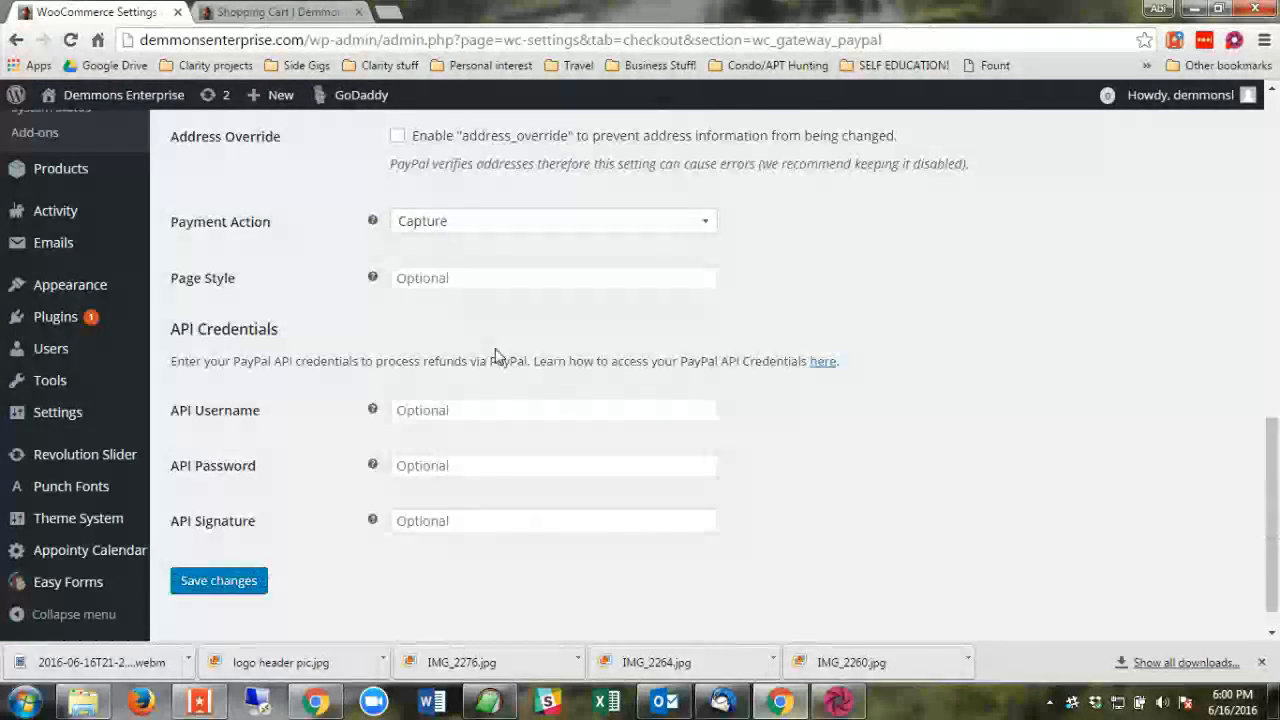
scroll(503, 354, "up", 8)
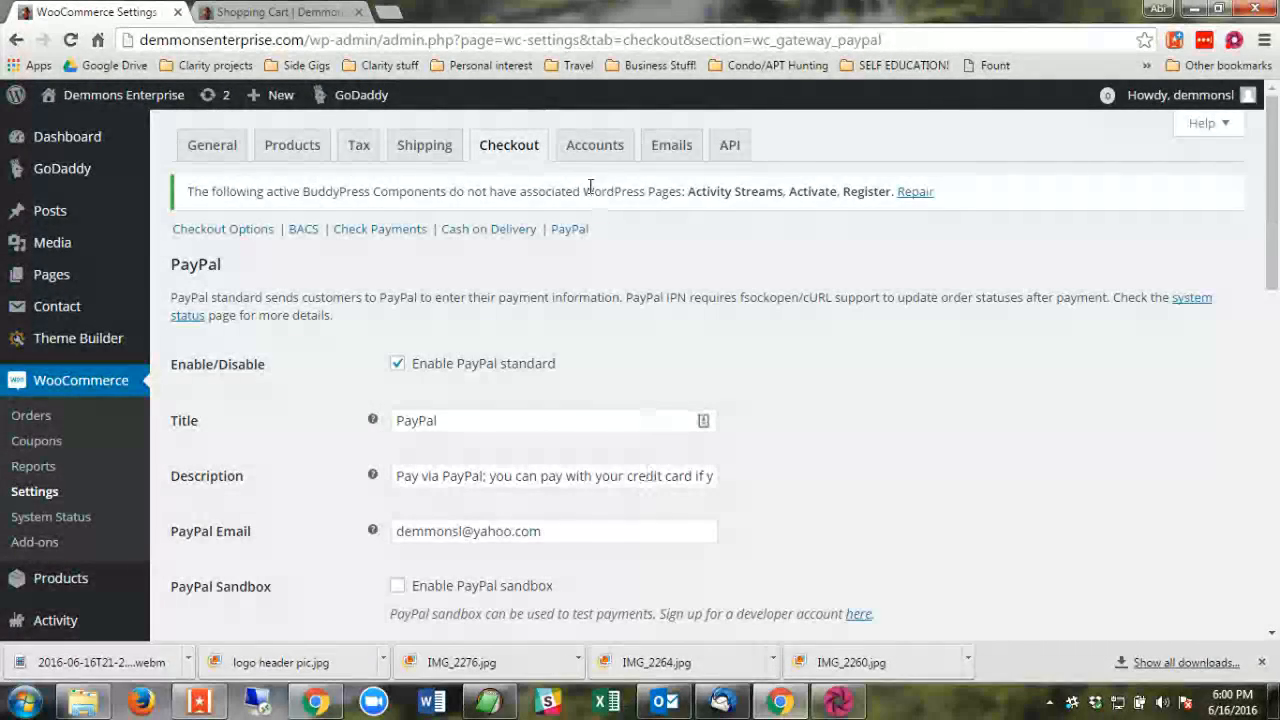
- Review the account settings for the account page, registration, login and account creation options, down to the My Account endpoints
left_click(597, 150)
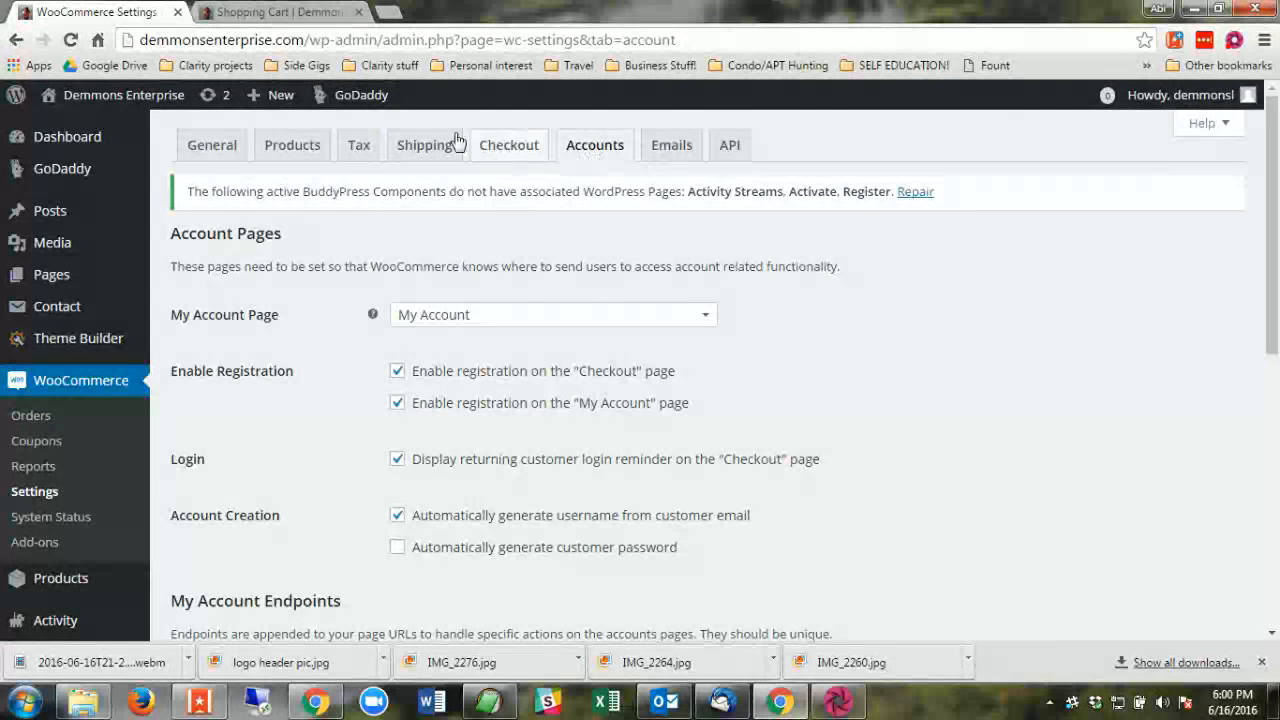
scroll(462, 295, "down", 2)
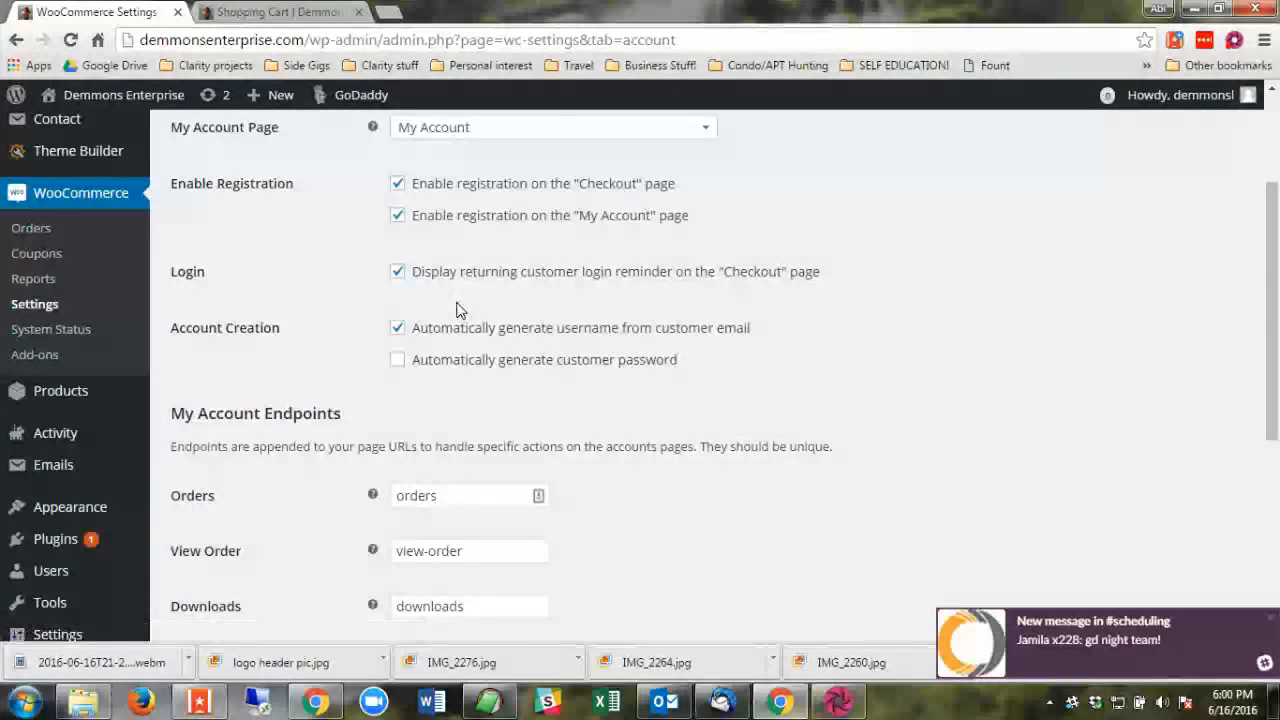
left_click(1270, 621)
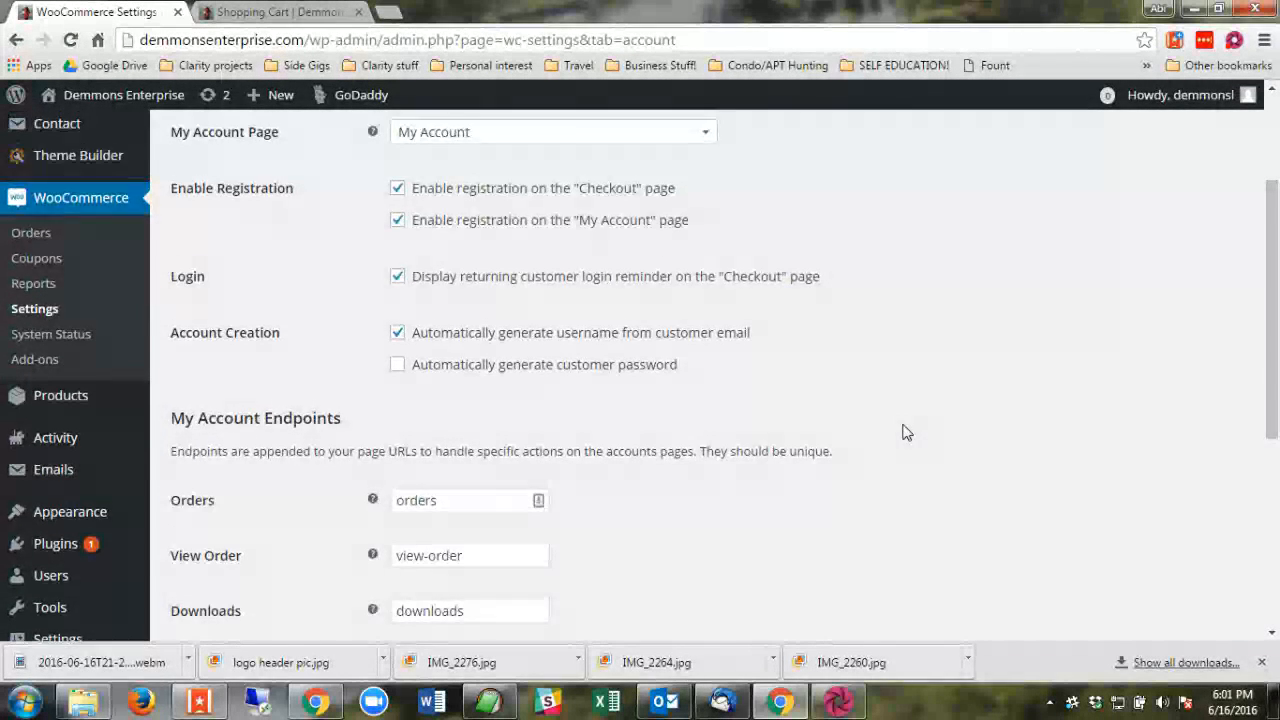
scroll(487, 350, "up", 2)
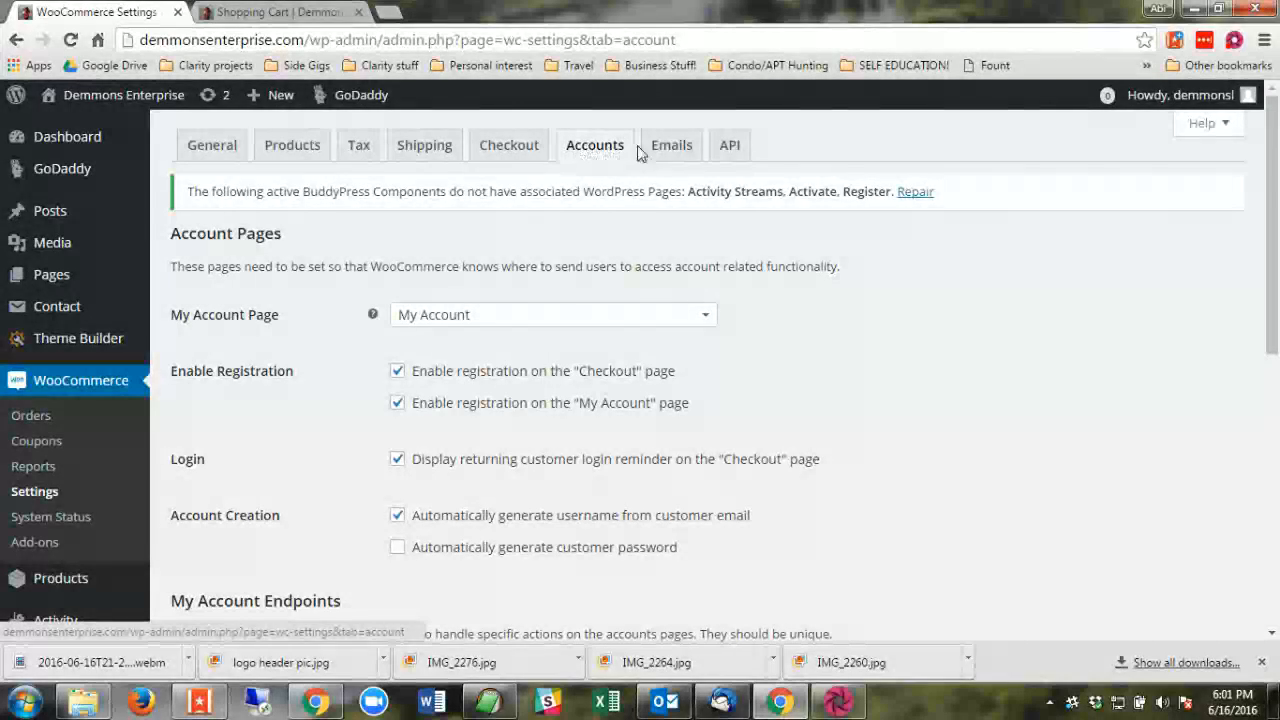
- Open the store's email settings and look over the list of email notifications and their recipients
left_click(672, 152)
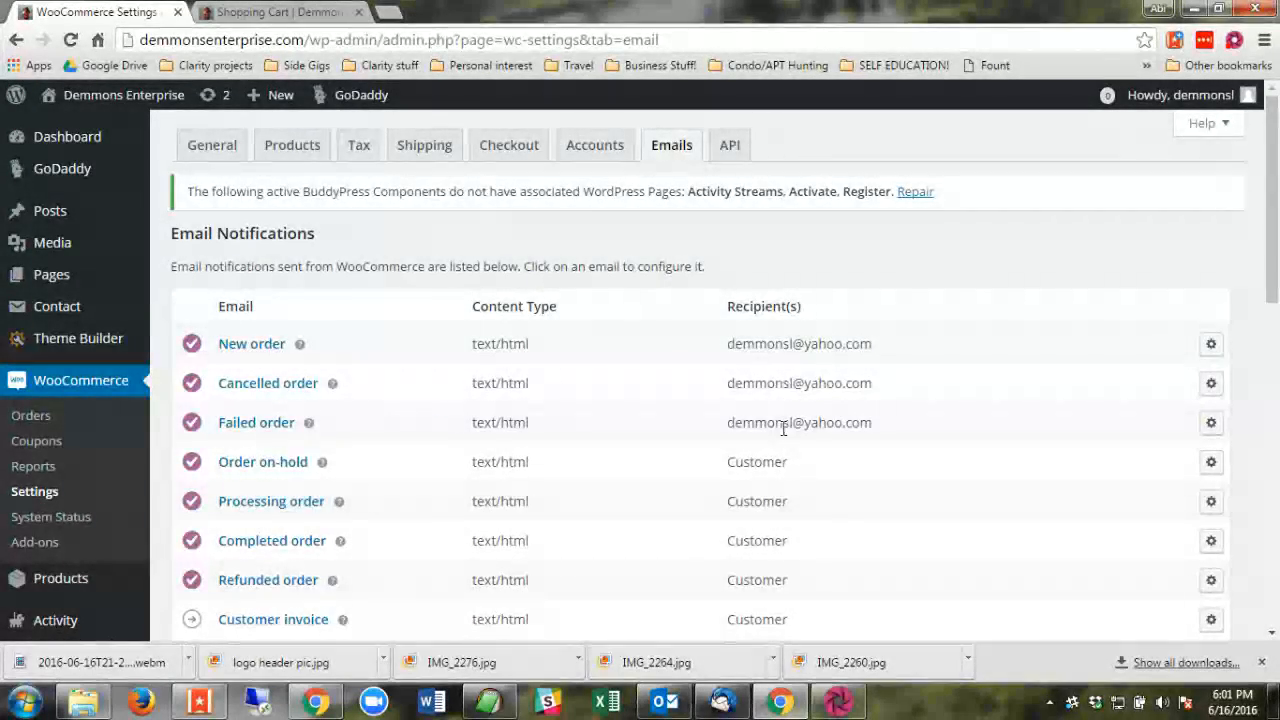
scroll(845, 430, "down", 1)
scroll(845, 430, "down", 2)
scroll(800, 320, "up", 1)
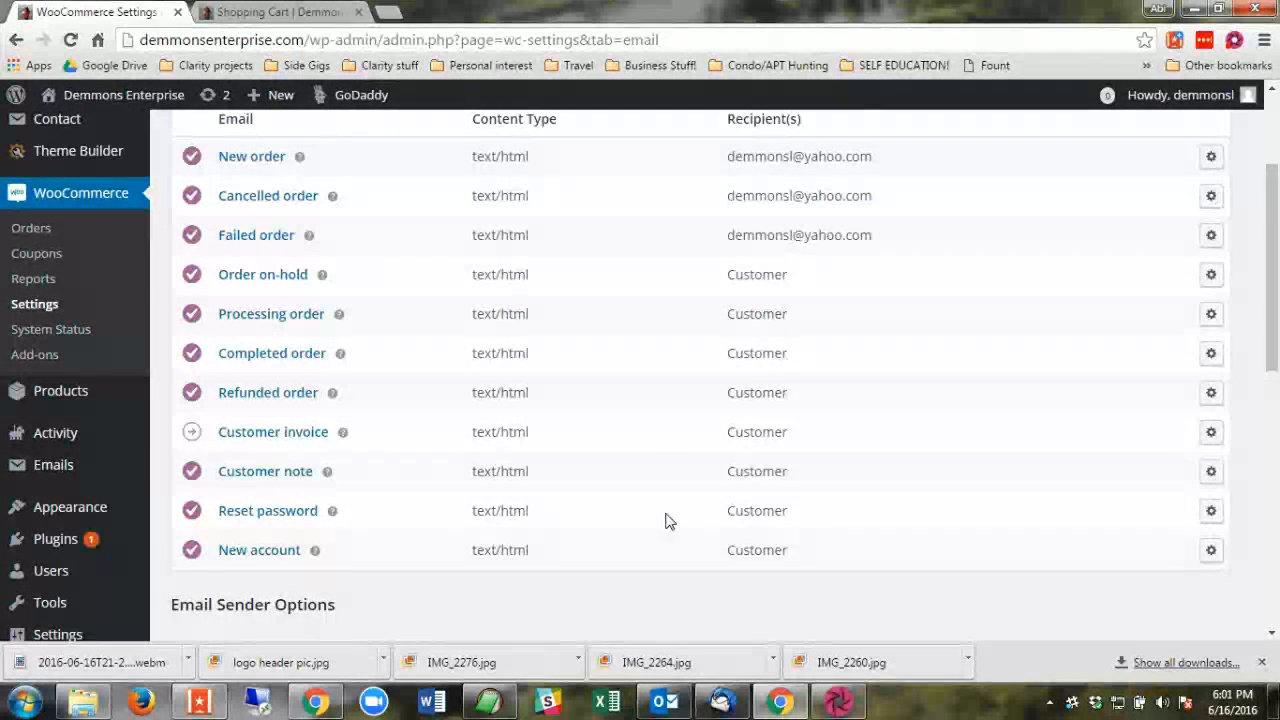
scroll(668, 515, "up", 2)
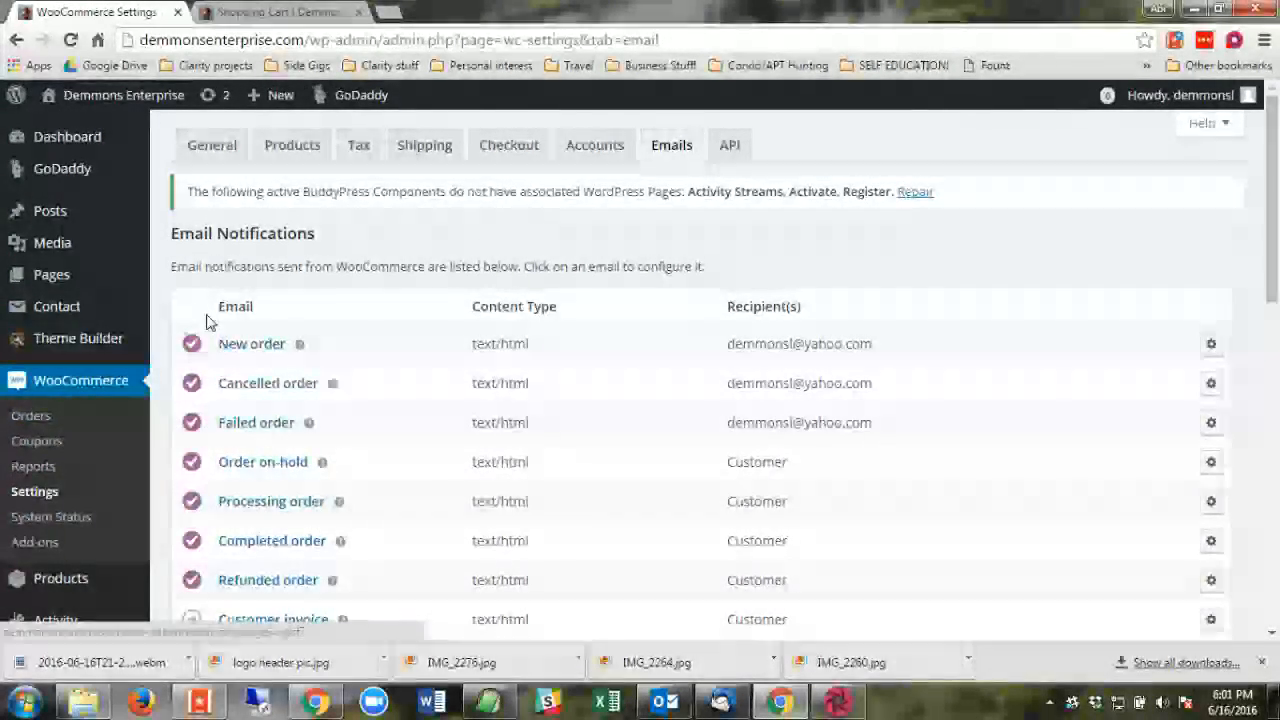
- Open the store's product list, look through all the test products and glance at the shopping cart page
scroll(94, 337, "down", 2)
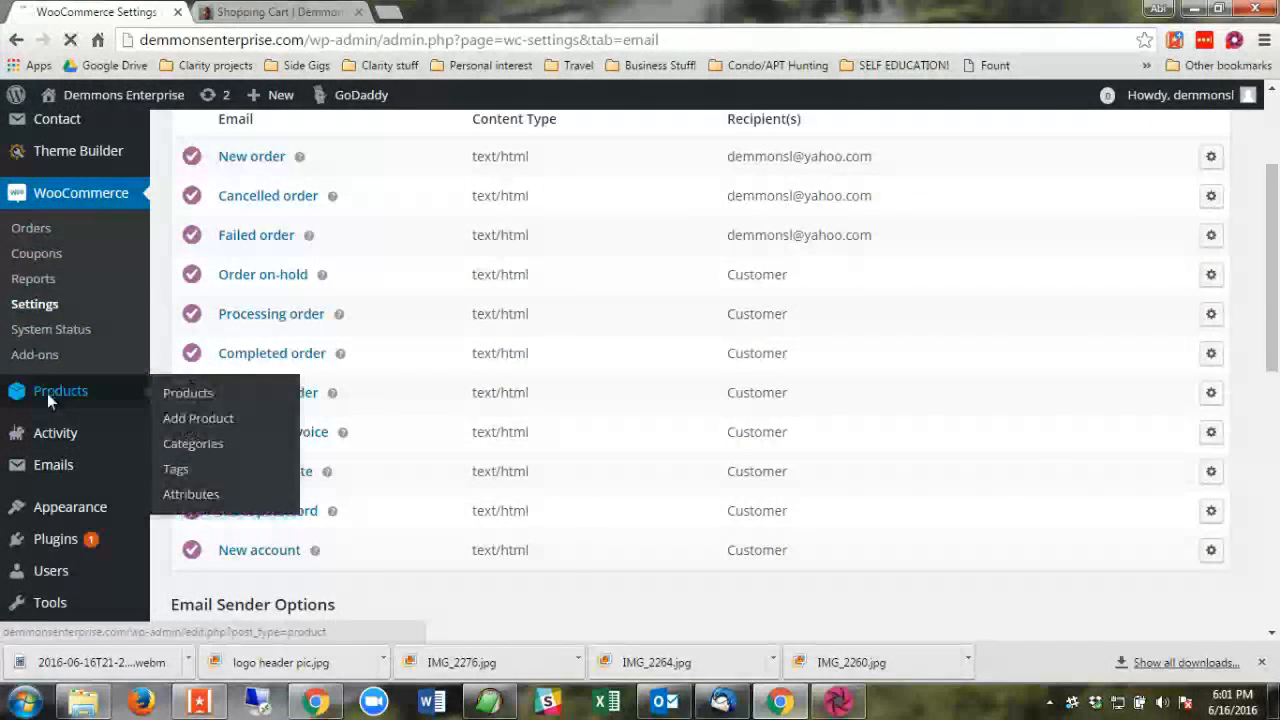
left_click(57, 391)
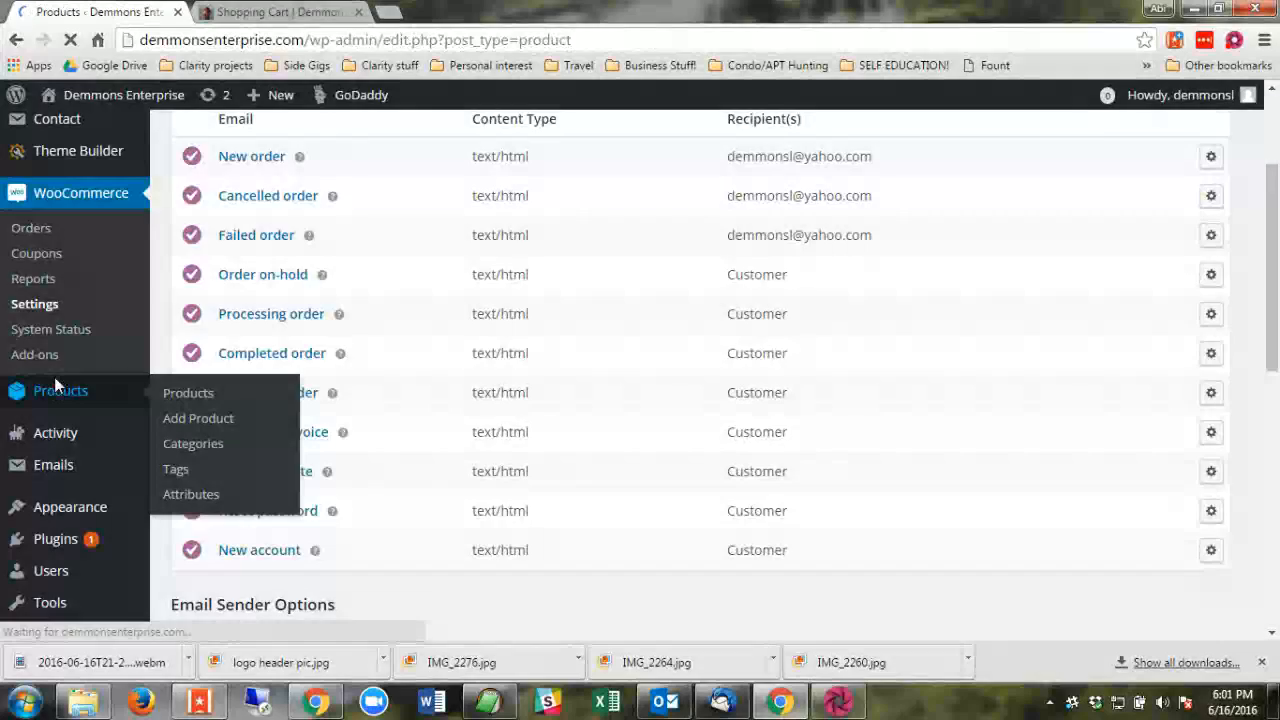
scroll(391, 318, "down", 1)
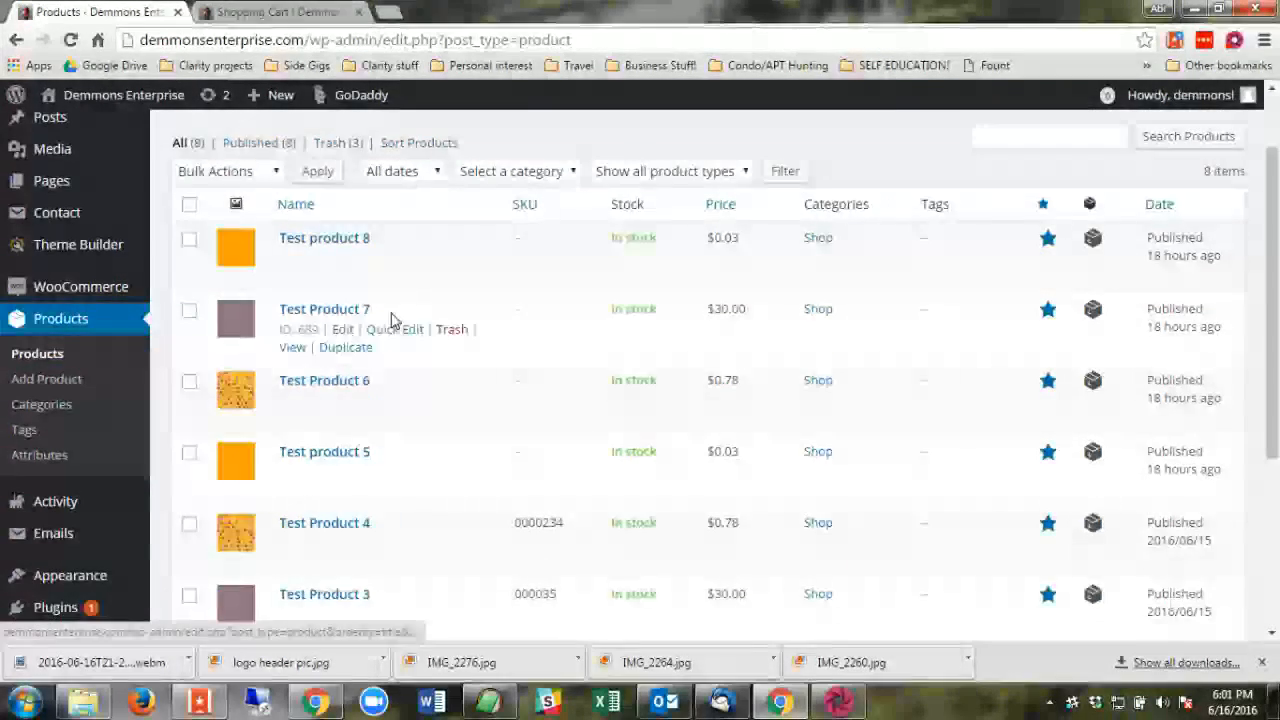
scroll(395, 317, "down", 2)
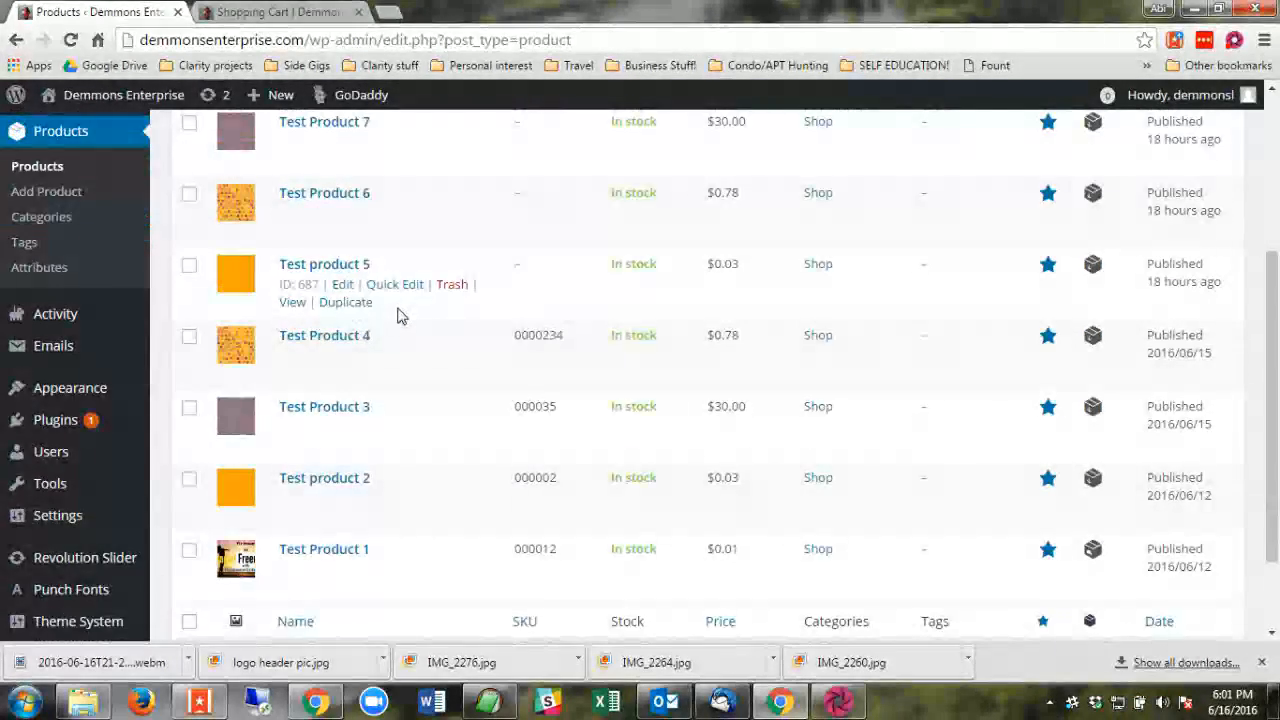
scroll(397, 315, "down", 1)
scroll(399, 315, "up", 4)
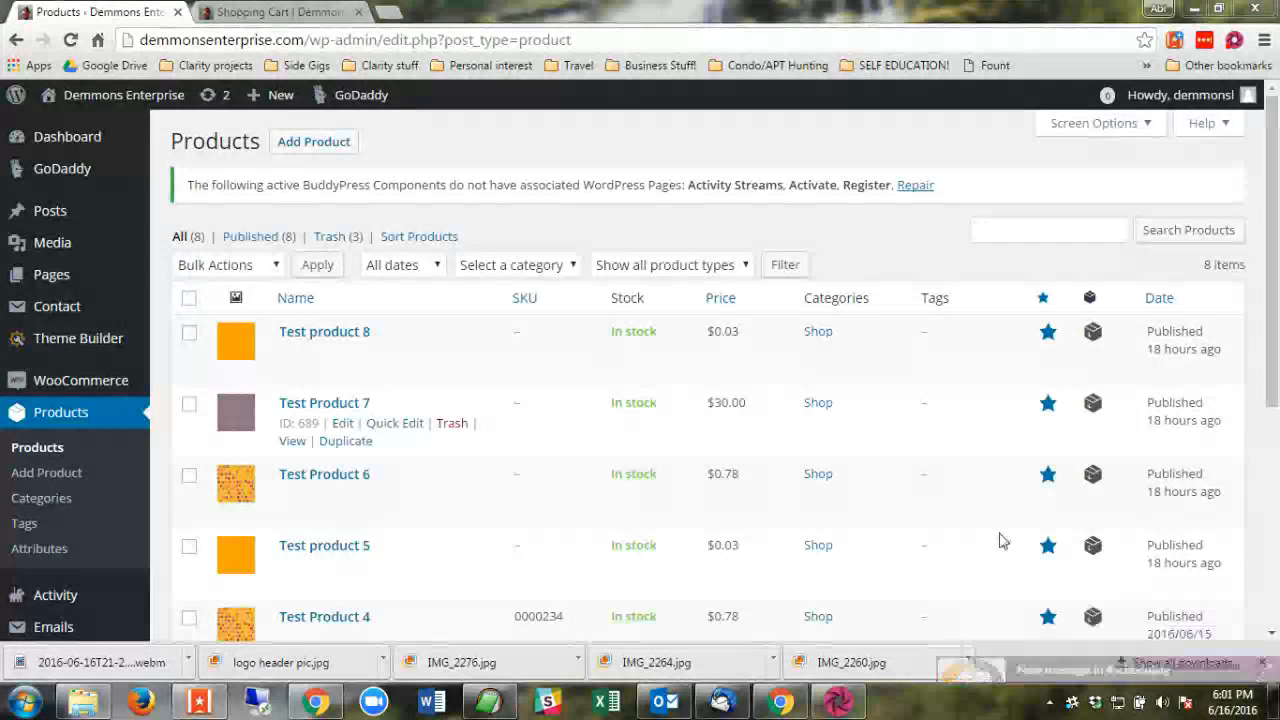
left_click(284, 11)
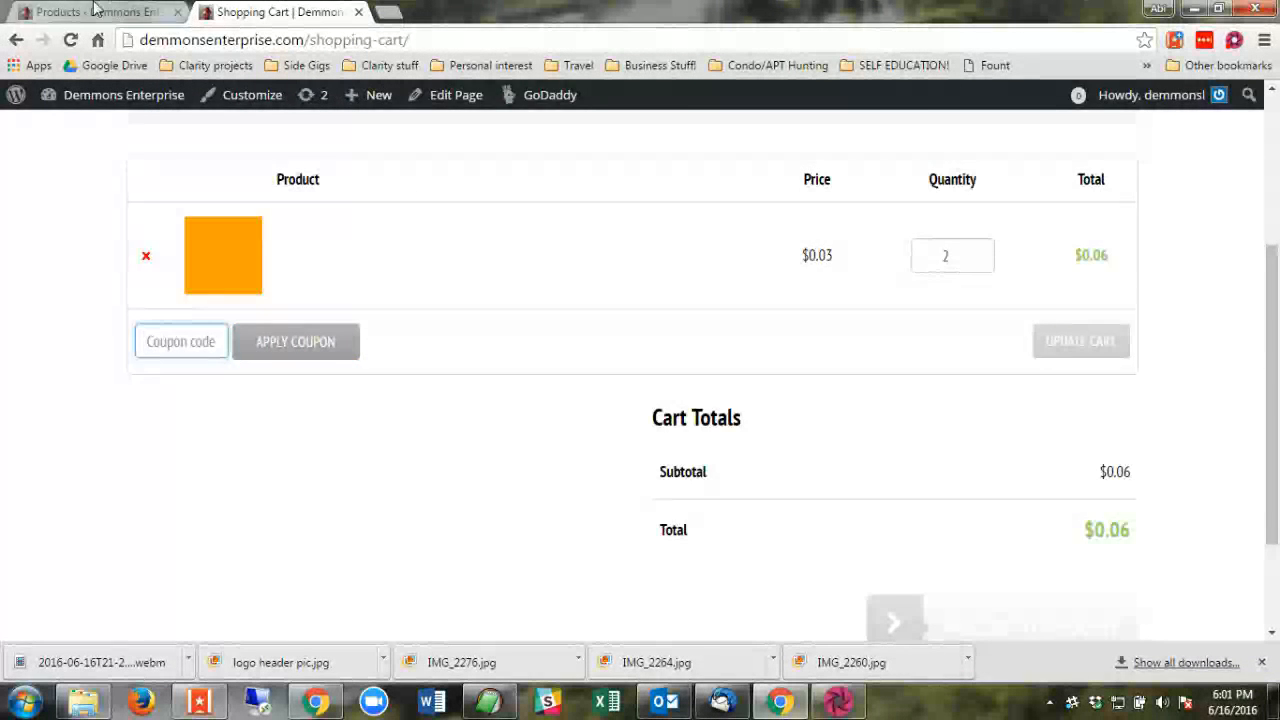
left_click(95, 11)
- Start a new product named "Test product 10" and assign it to the Shop category
left_click(318, 141)
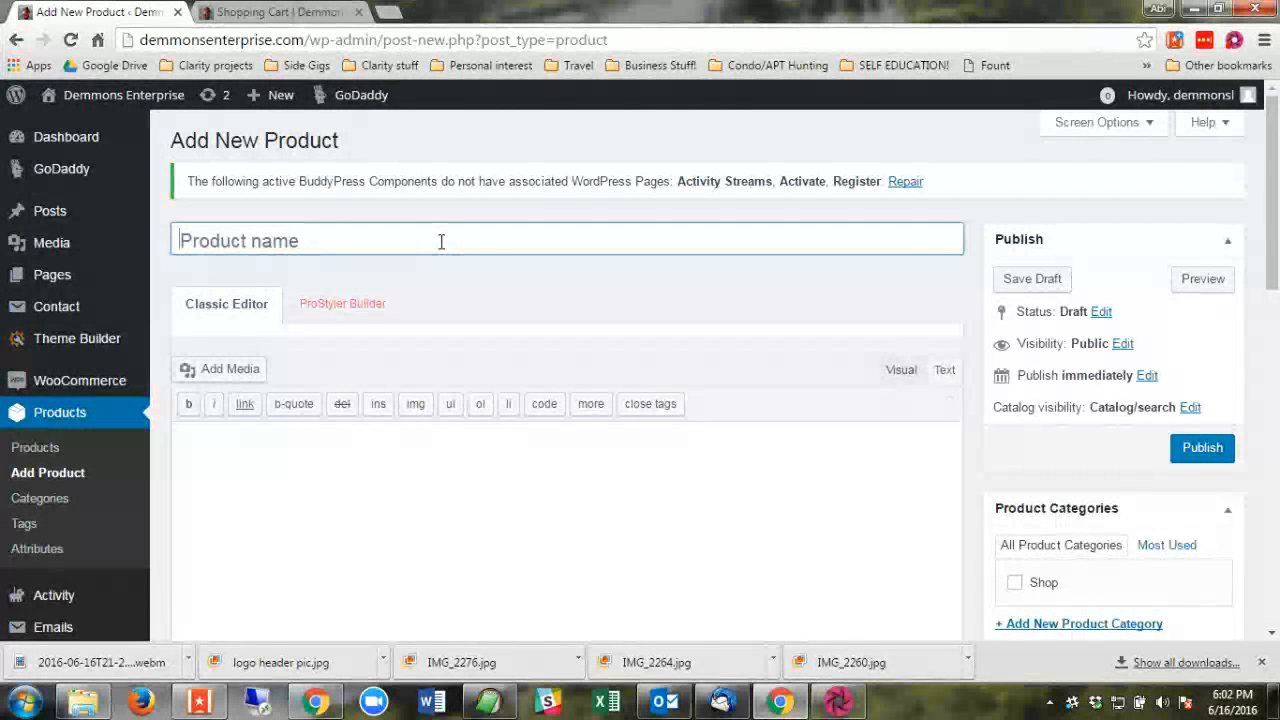
key("Caps_Lock")
type("Test pro")
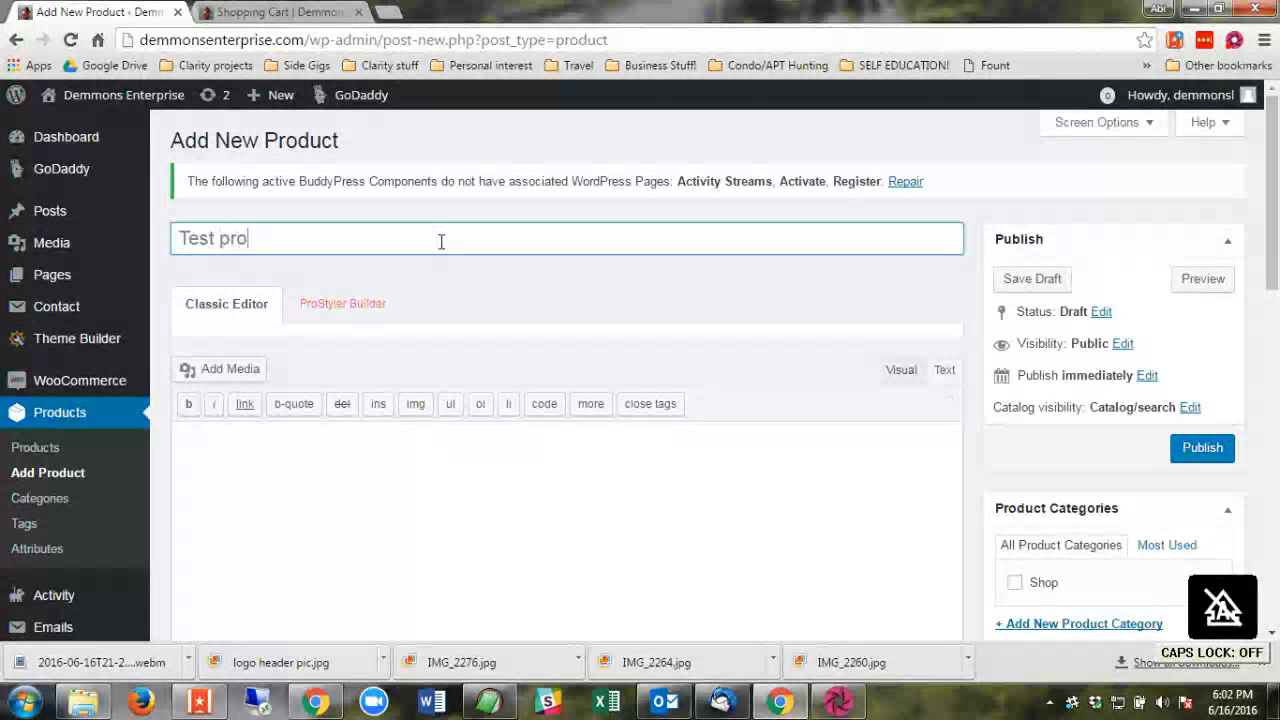
type("duct 10")
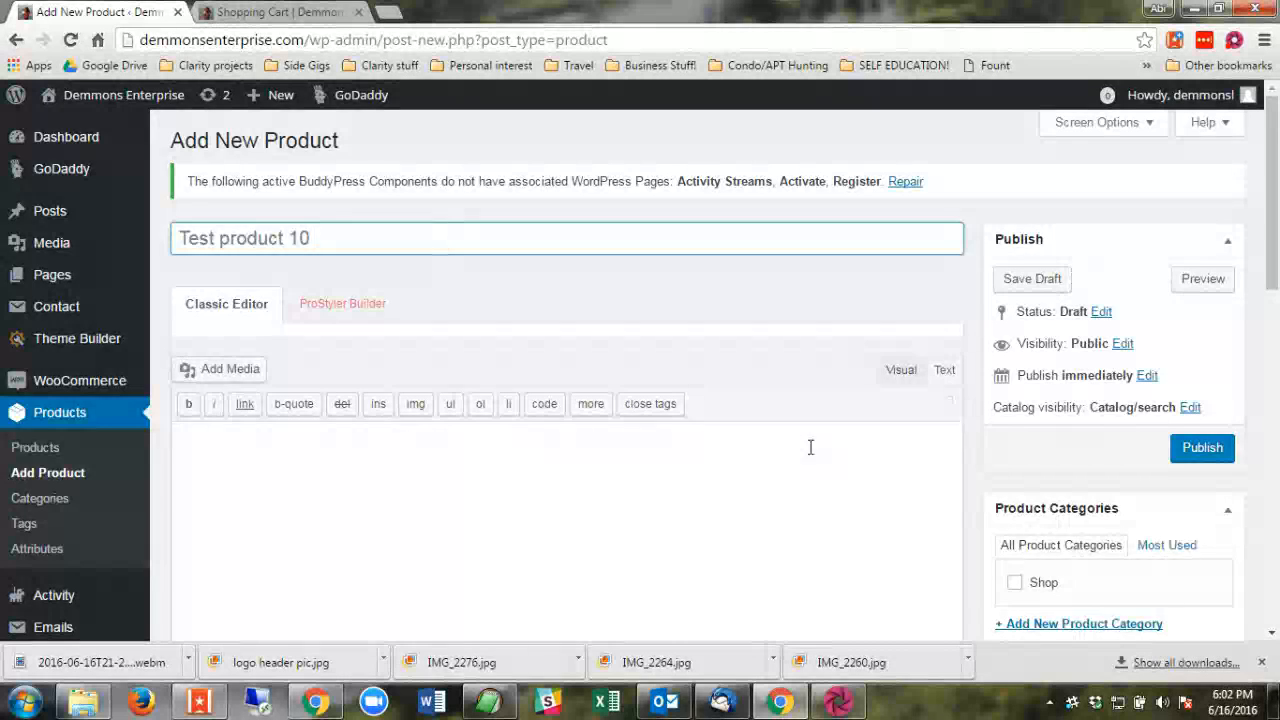
scroll(977, 451, "down", 2)
left_click(1014, 395)
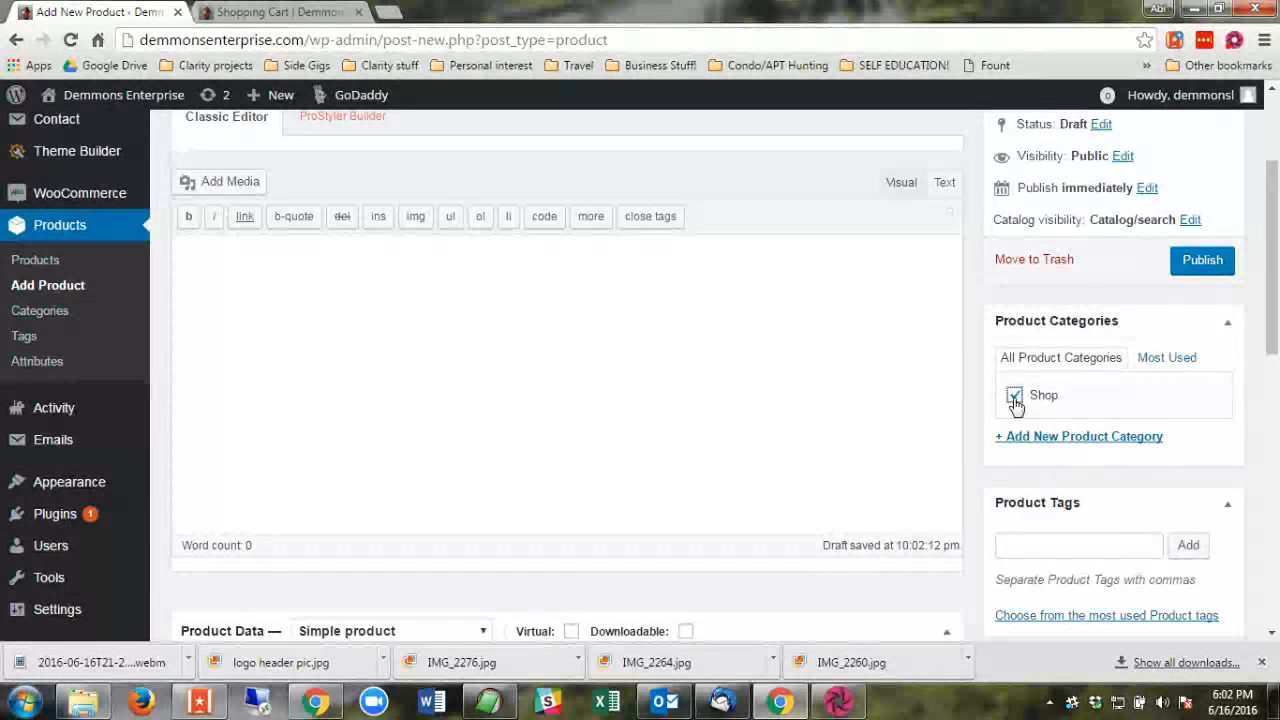
- Set the new product's regular price to 15.00 and sale price to 10.00, and mark it as downloadable
scroll(930, 383, "down", 5)
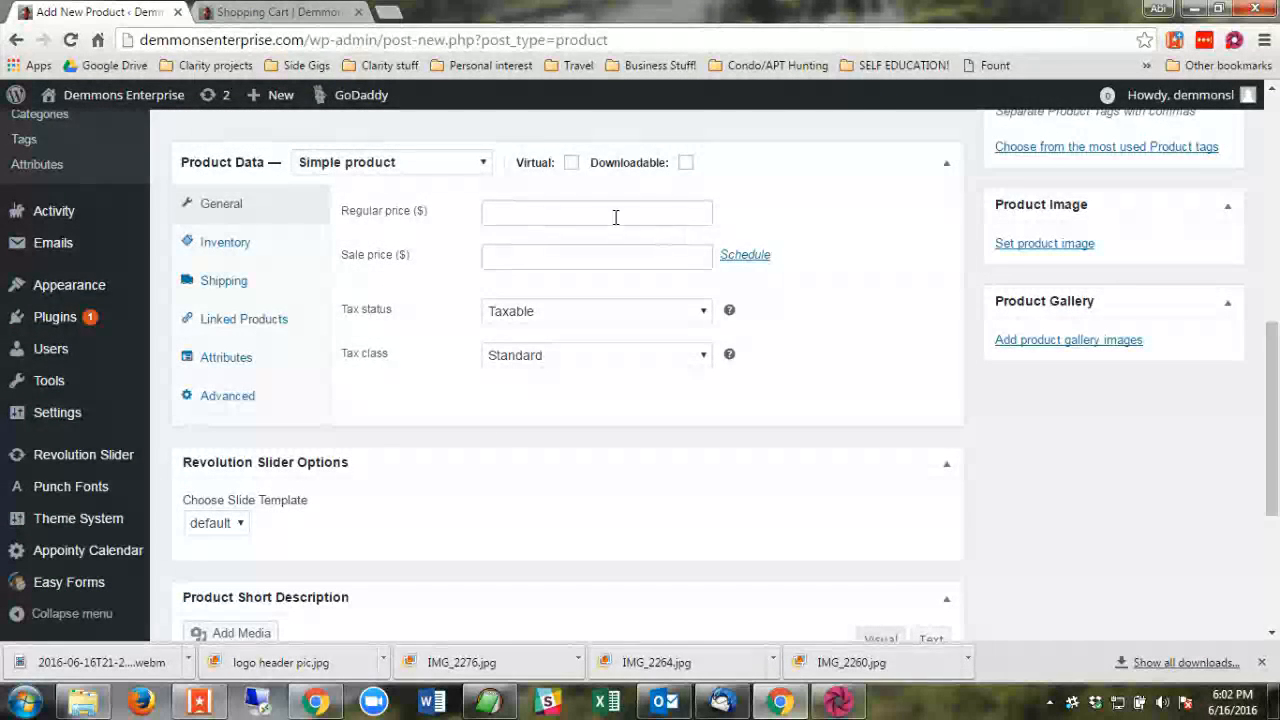
left_click(606, 222)
type("15")
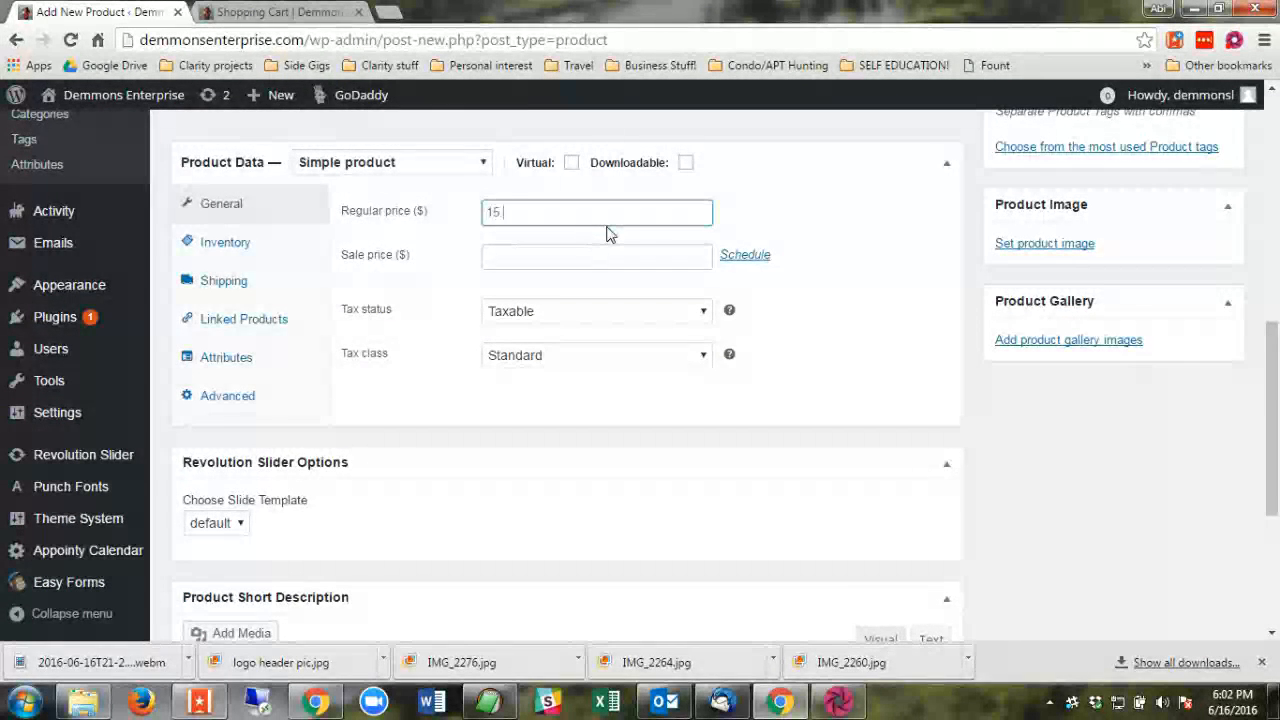
type(".00")
left_click(592, 254)
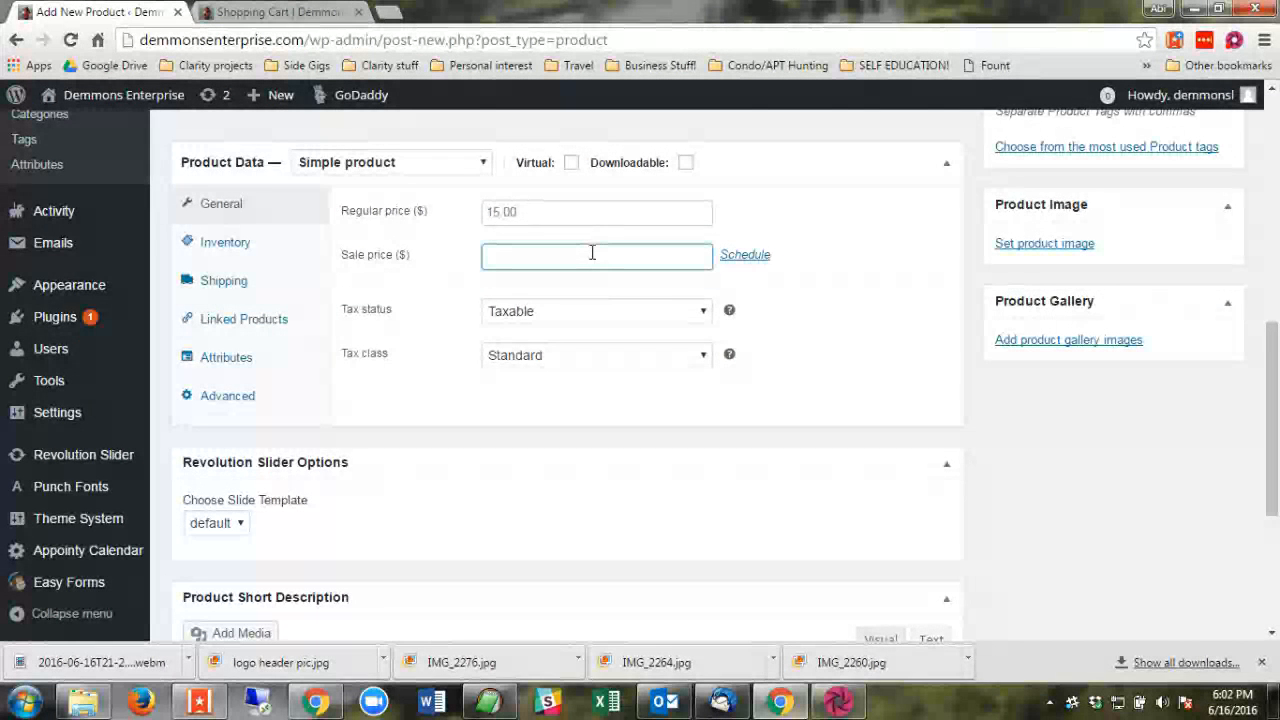
type("10.0")
key("BackSpace")
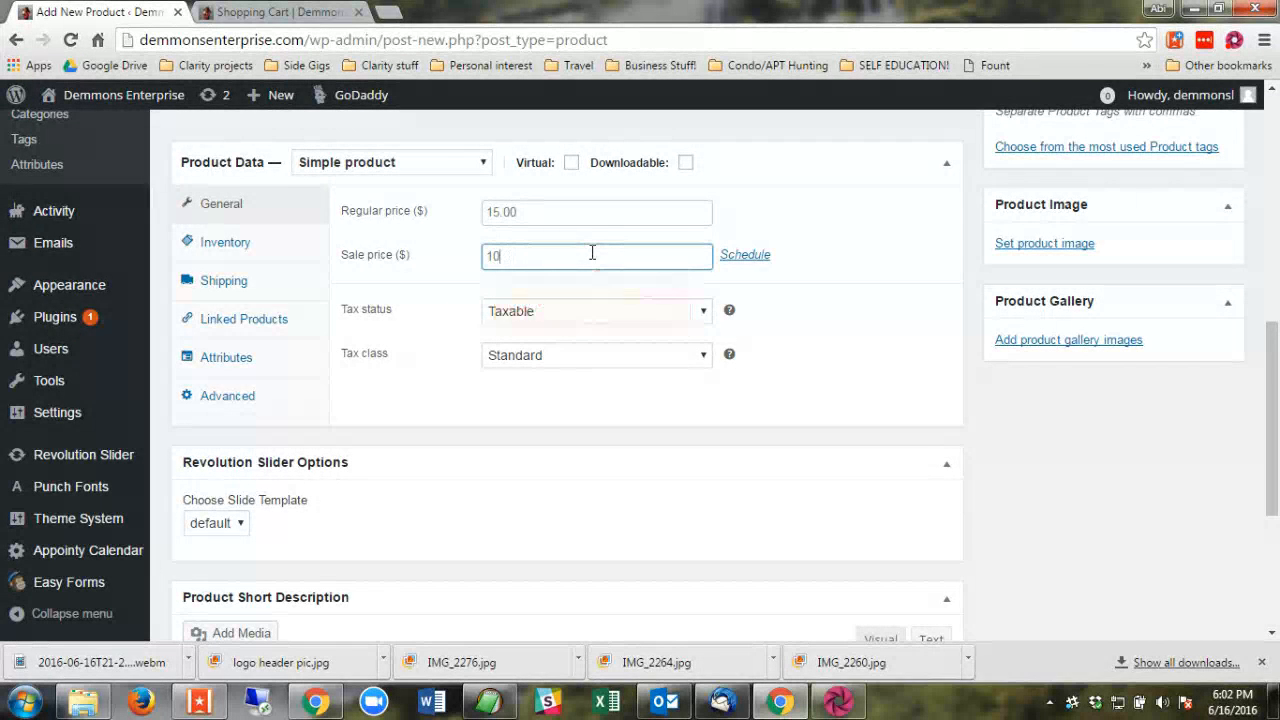
type(".00")
scroll(594, 251, "up", 1)
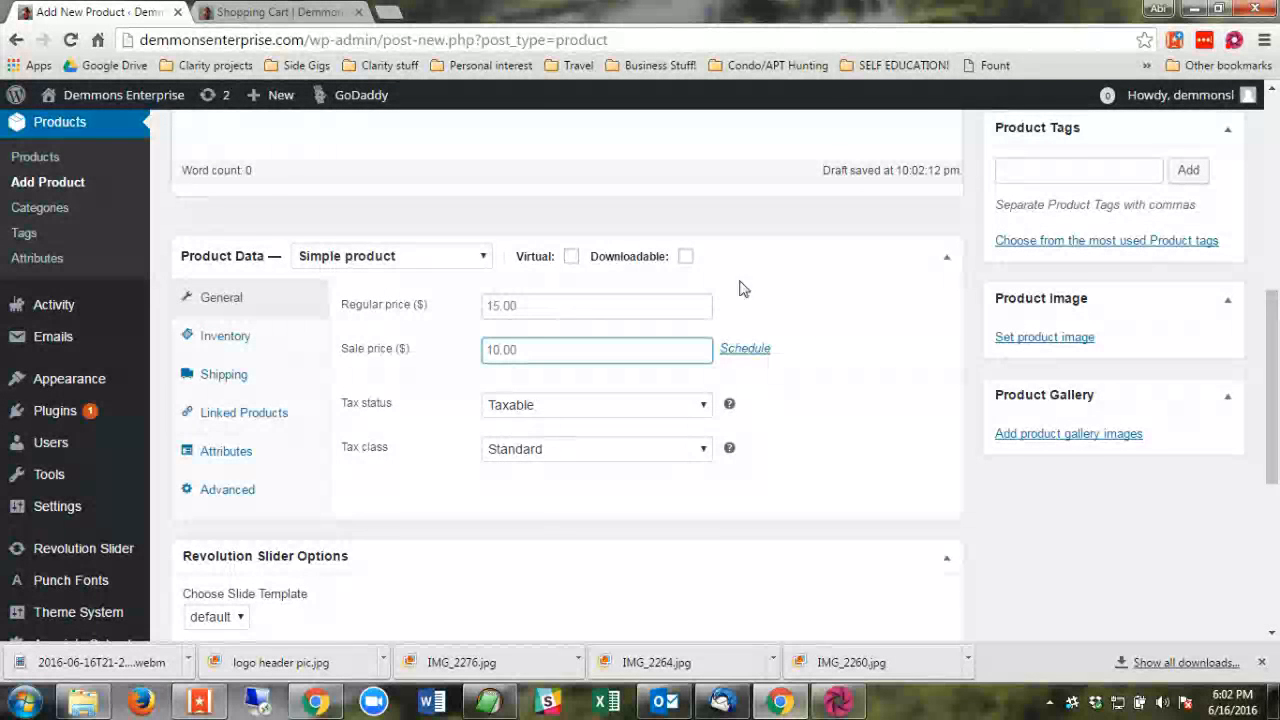
left_click(685, 258)
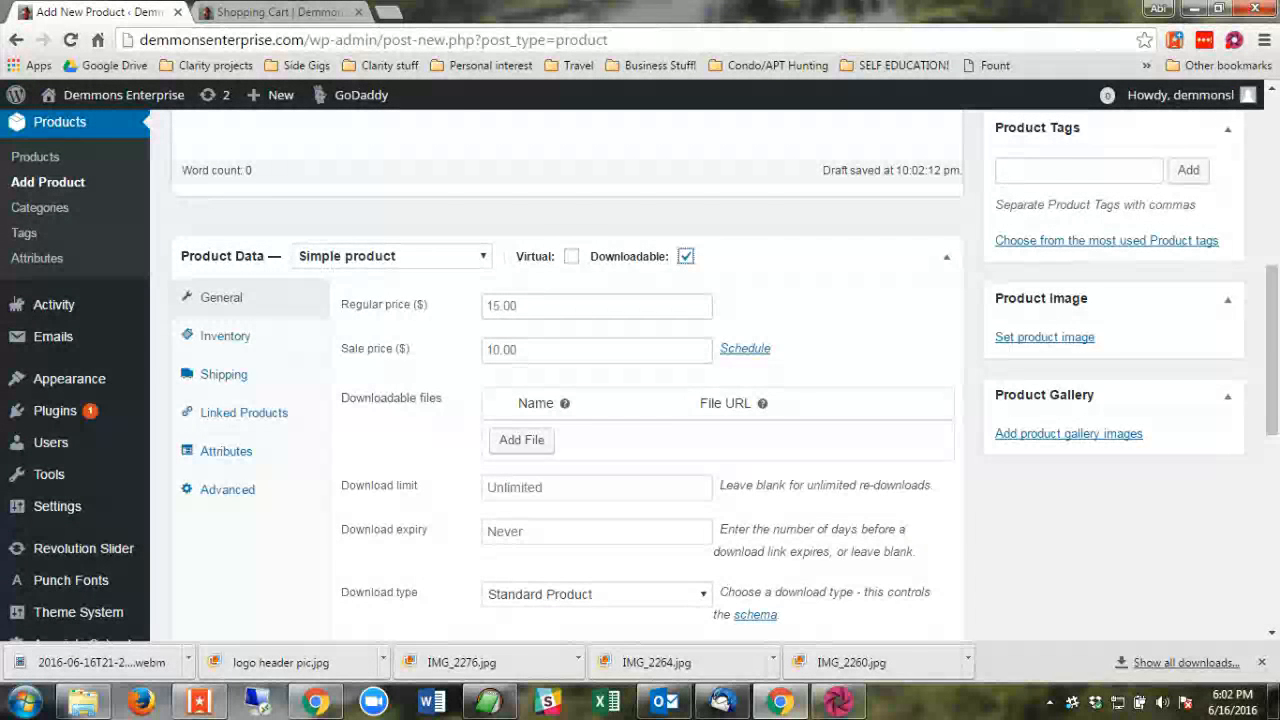